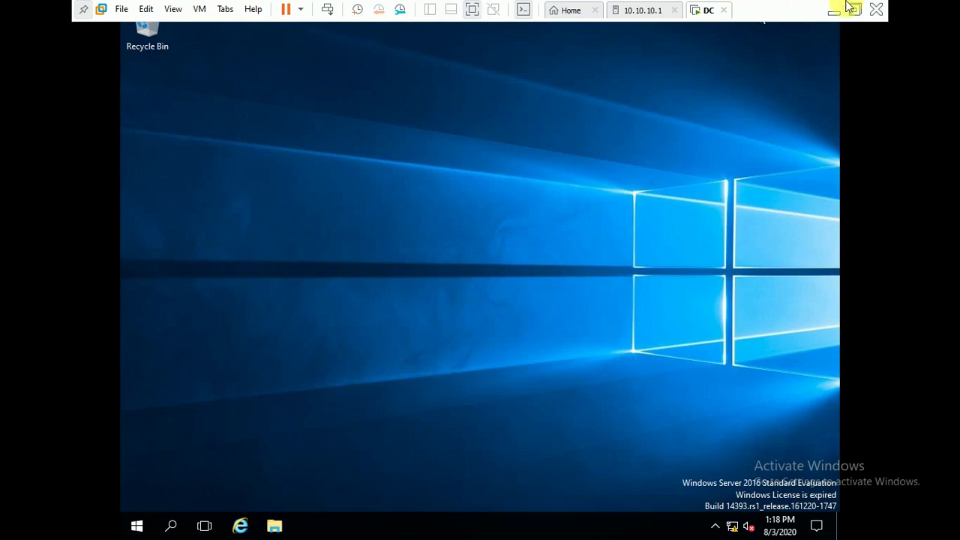
pyautogui.click(836, 11)
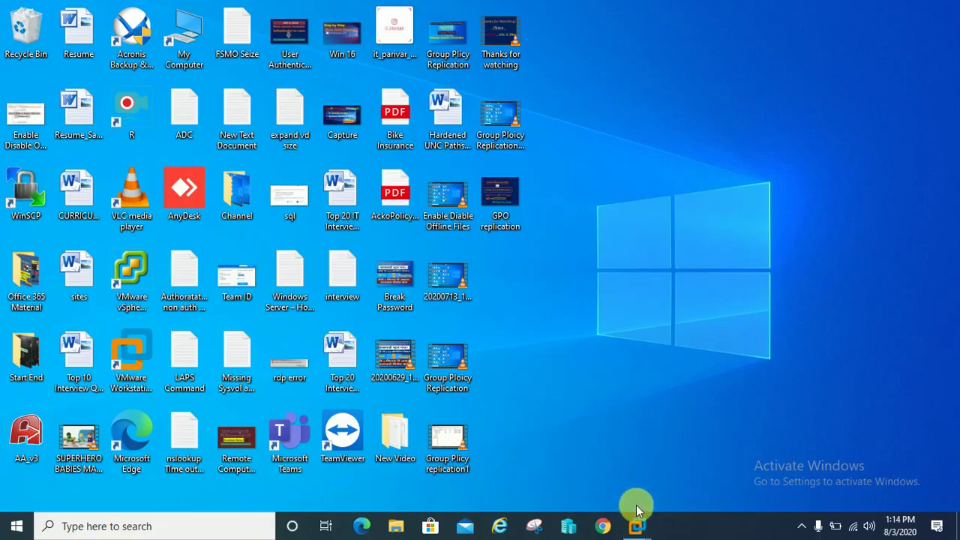
pyautogui.moveTo(637, 513)
pyautogui.click(766, 421)
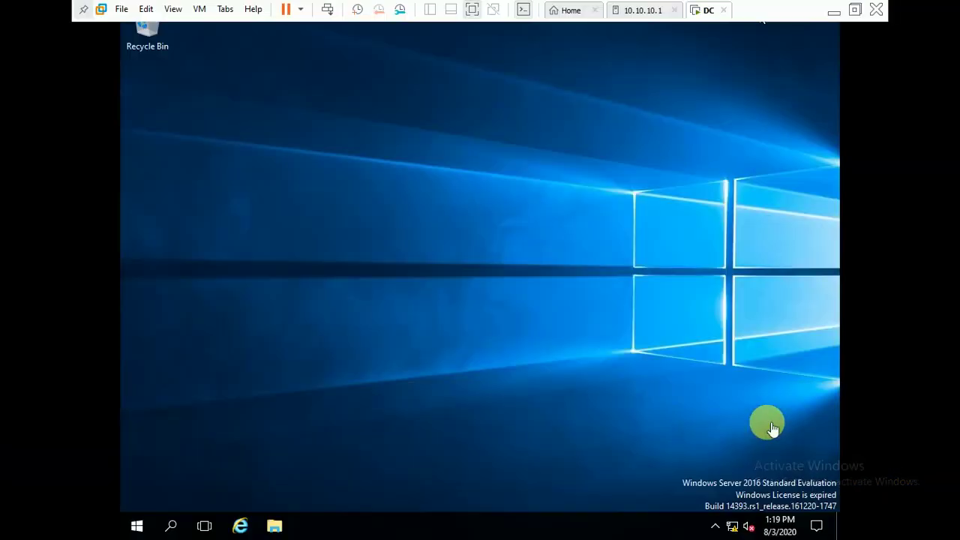
# Open Server Manager on the DC virtual machine, maximize it, and launch the Group Policy Management console
pyautogui.click(141, 529)
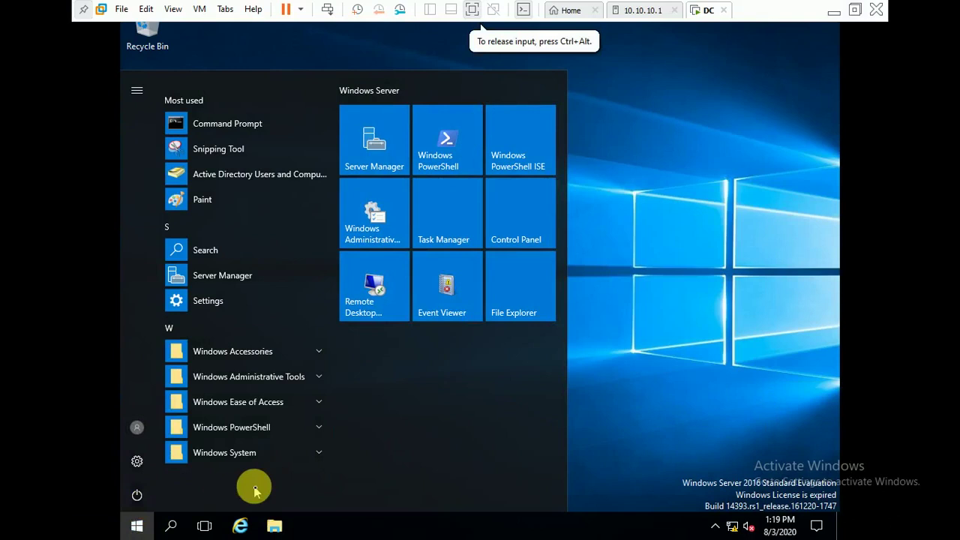
pyautogui.click(386, 143)
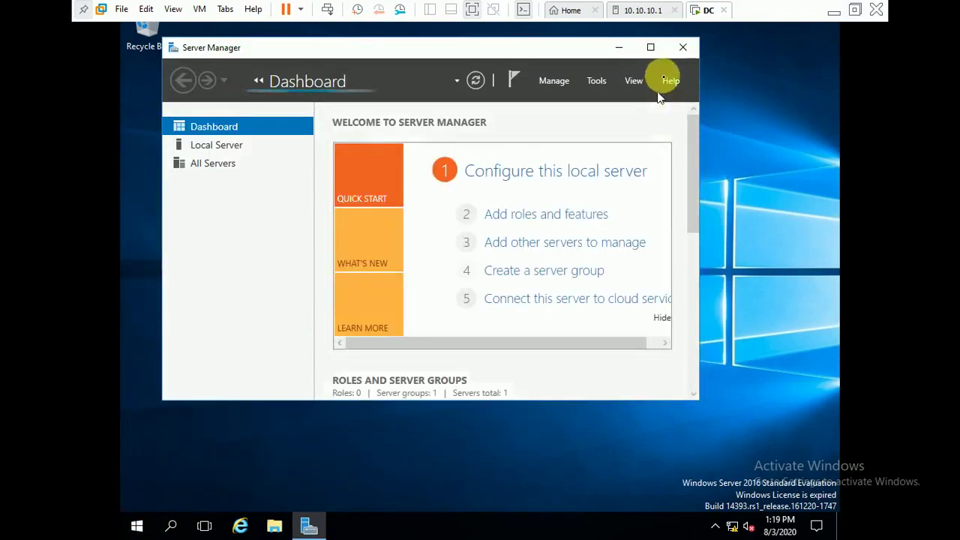
pyautogui.click(651, 47)
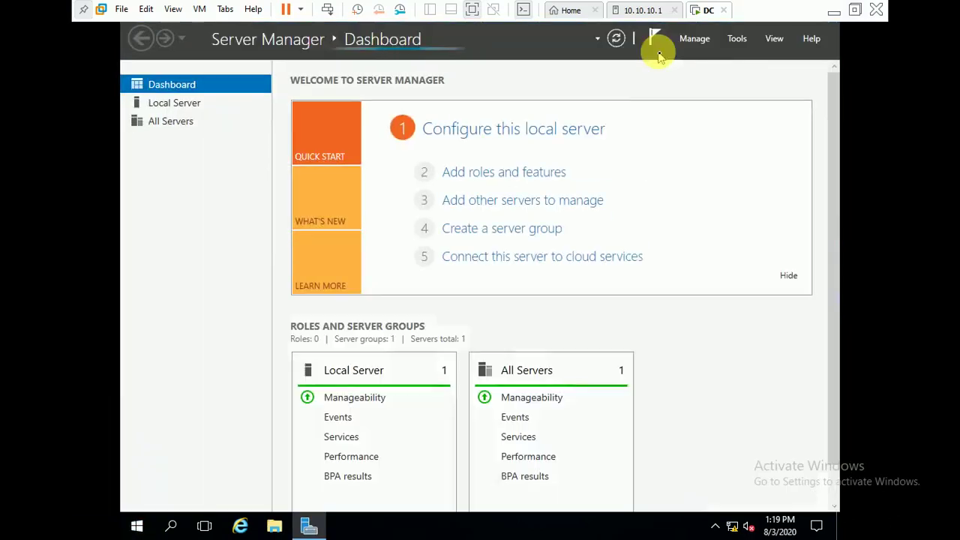
pyautogui.click(736, 42)
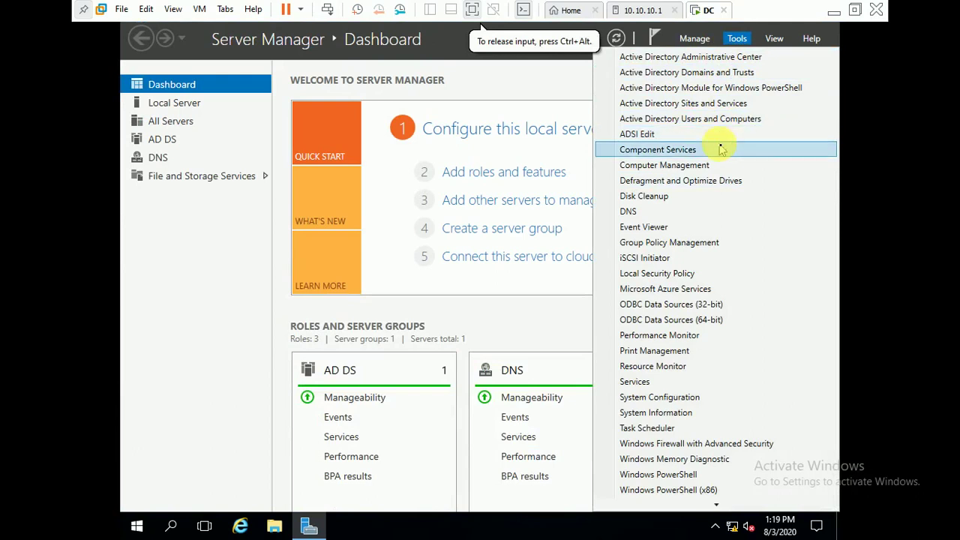
pyautogui.click(701, 244)
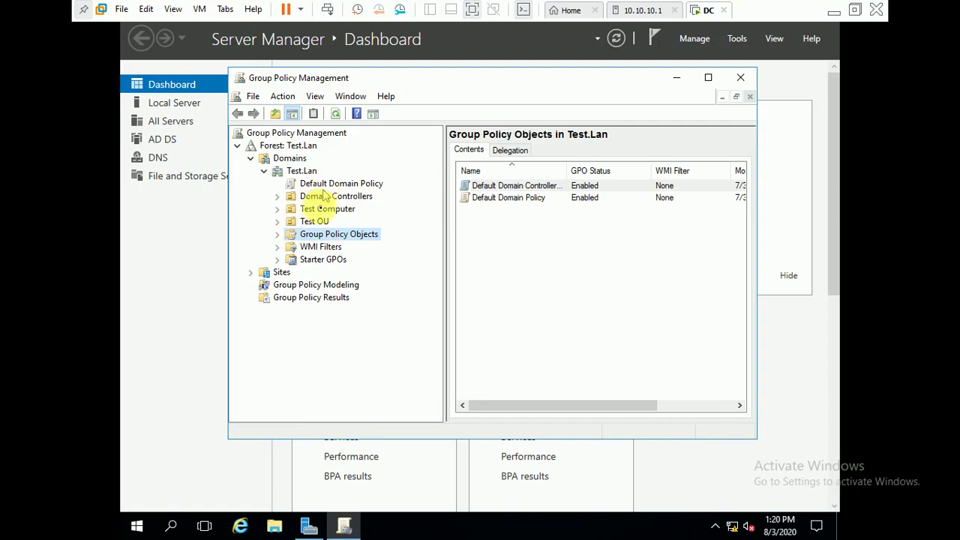
# Review the WMI Filters and Group Policy Objects of Test.Lan, widening the Name column to fit the full policy names
pyautogui.click(321, 248)
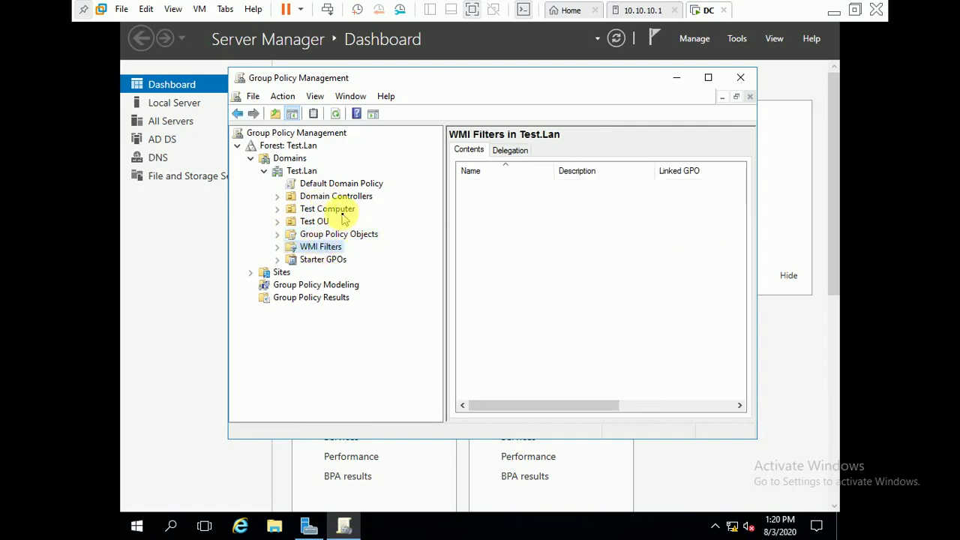
pyautogui.click(347, 236)
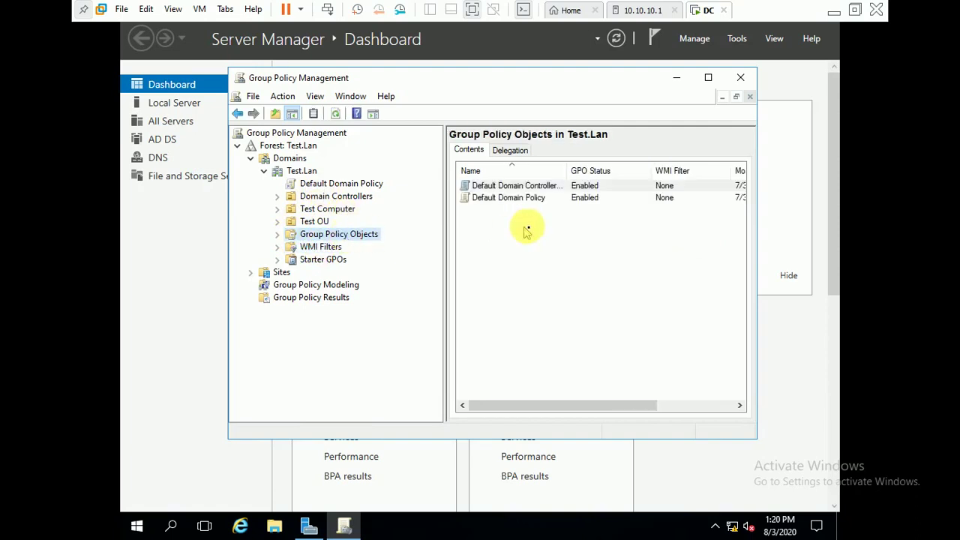
pyautogui.doubleClick(566, 173)
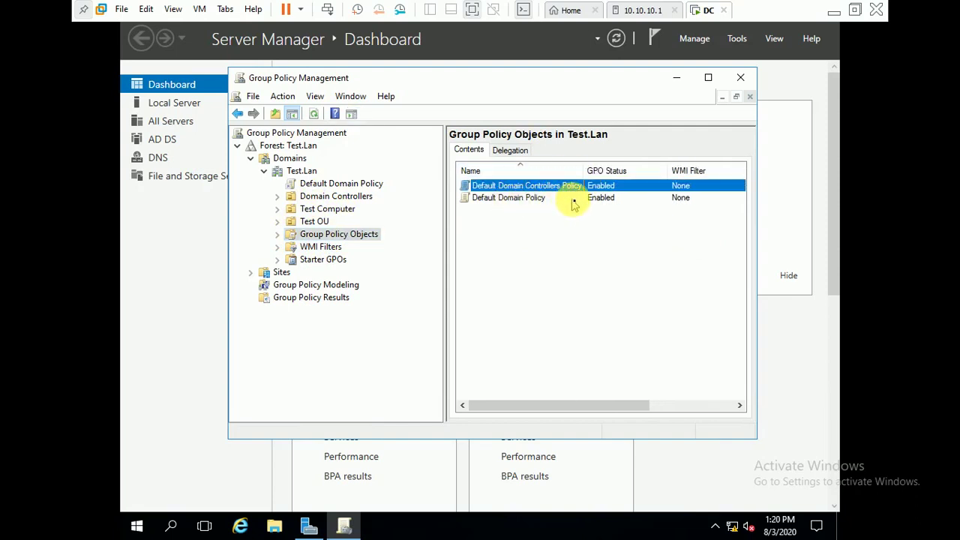
# Rename the Default Domain Policy linked to Test.Lan as "Default Domain P"
pyautogui.click(364, 190)
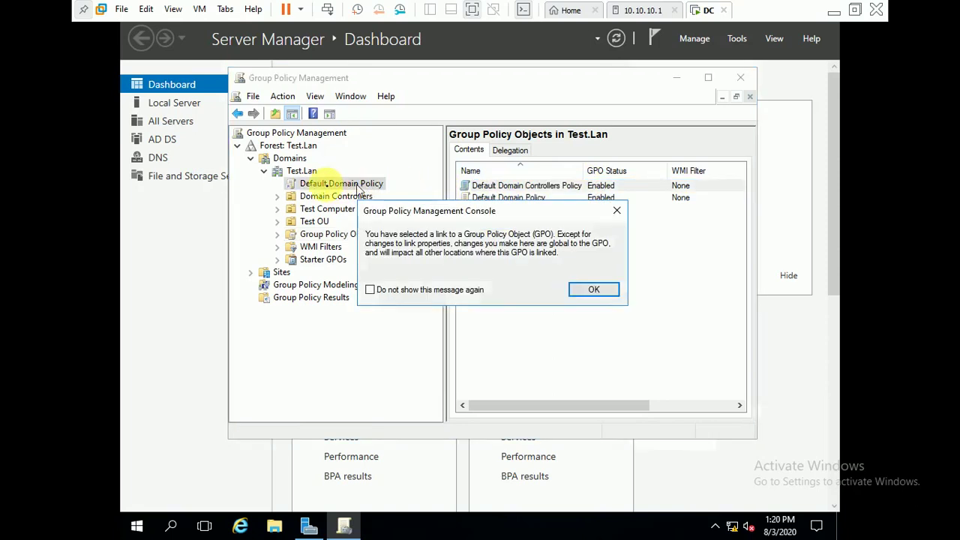
pyautogui.click(596, 292)
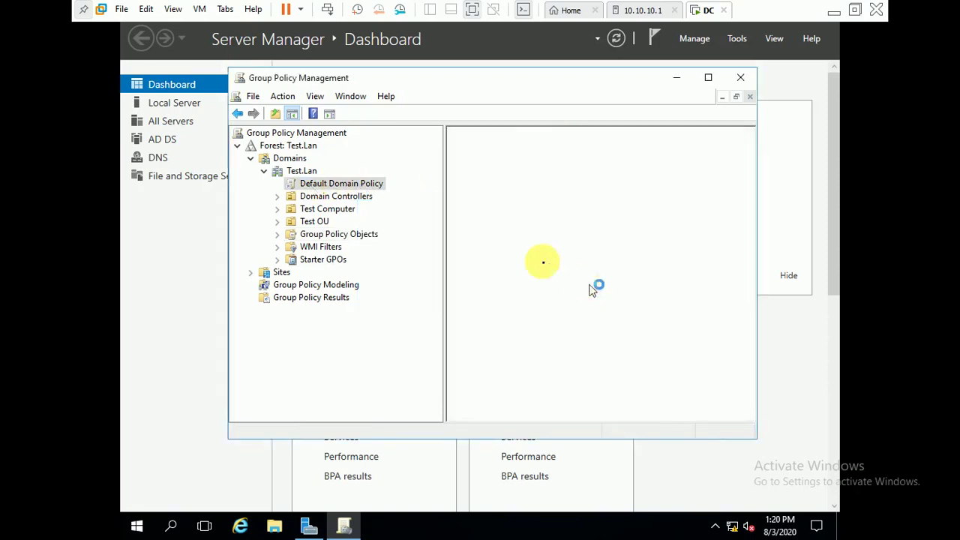
pyautogui.rightClick(347, 188)
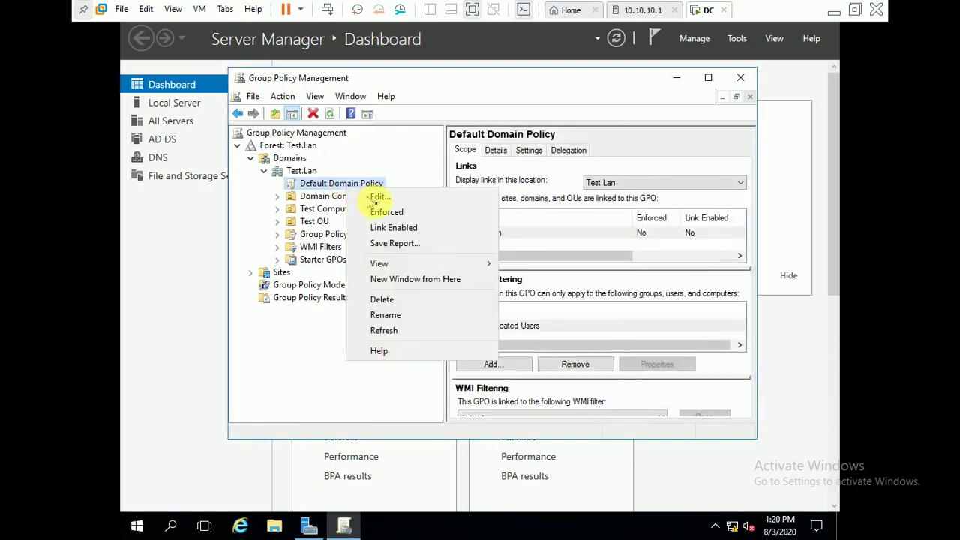
pyautogui.click(392, 318)
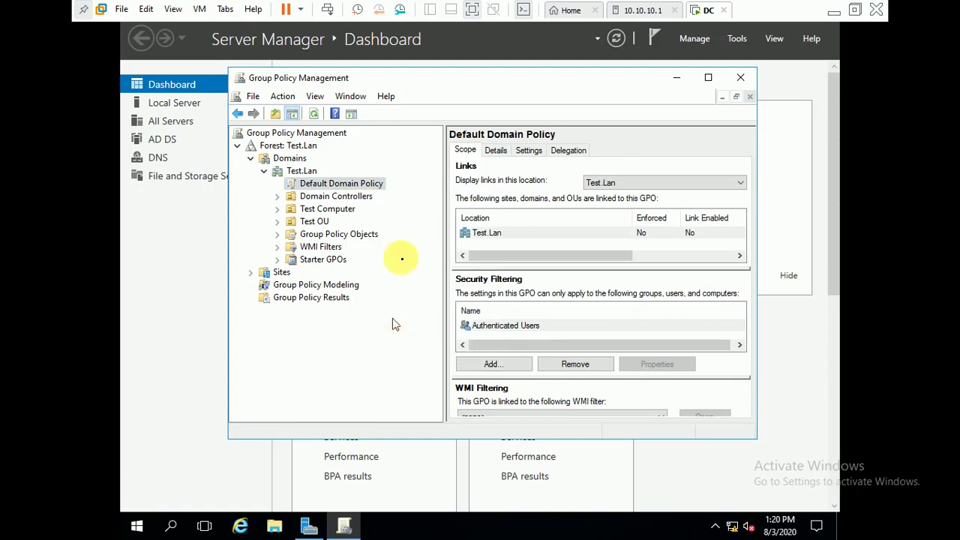
pyautogui.rightClick(365, 187)
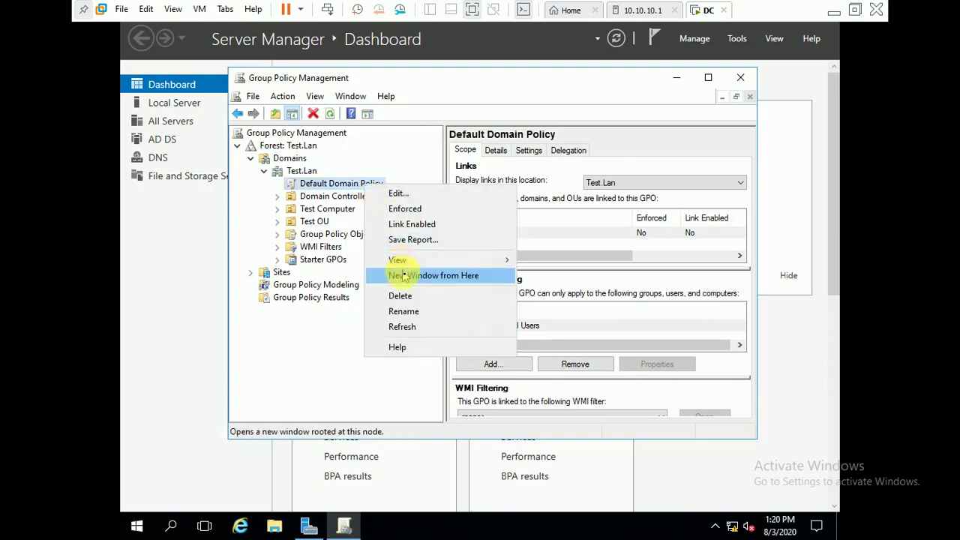
pyautogui.click(409, 319)
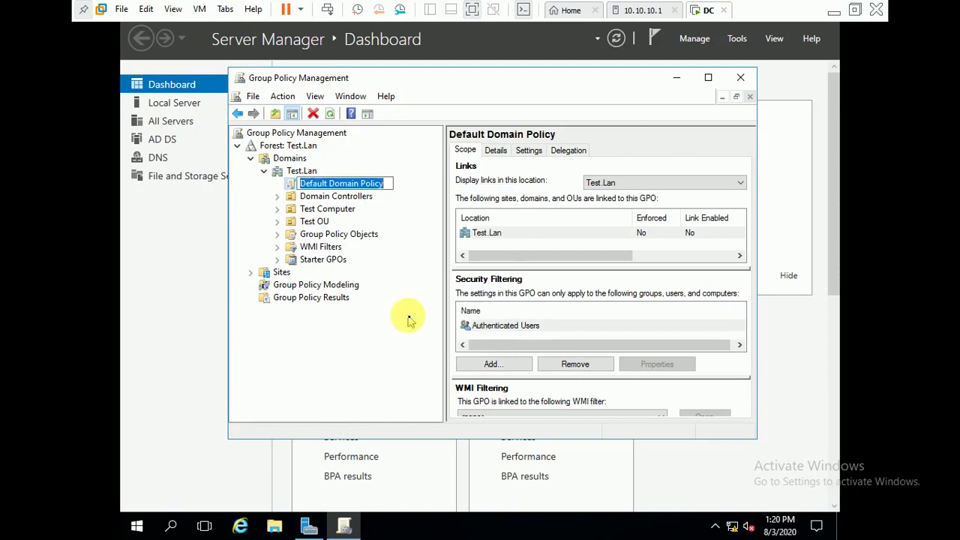
pyautogui.click(389, 183)
pyautogui.press('BackSpace')
pyautogui.press('BackSpace')
pyautogui.press('BackSpace')
pyautogui.press('BackSpace')
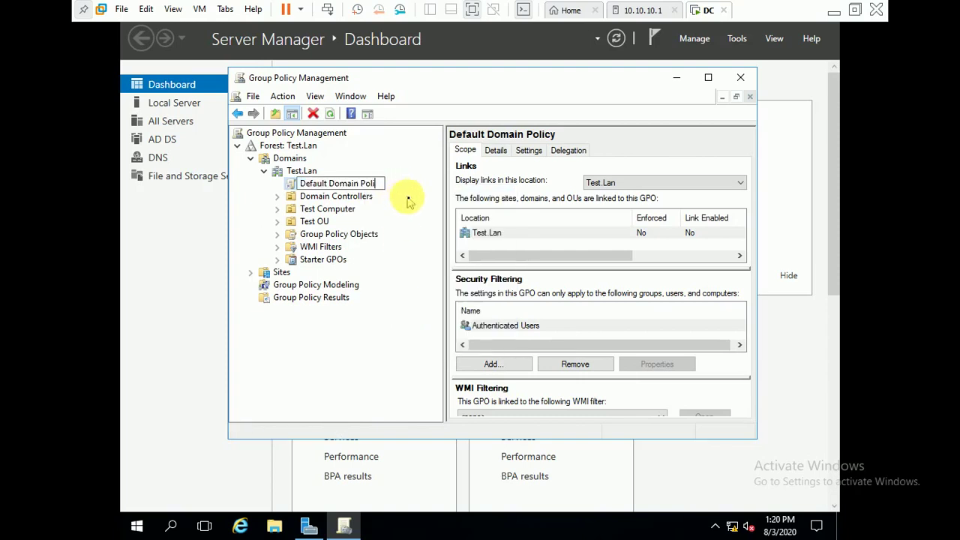
pyautogui.press('BackSpace')
pyautogui.press('Return')
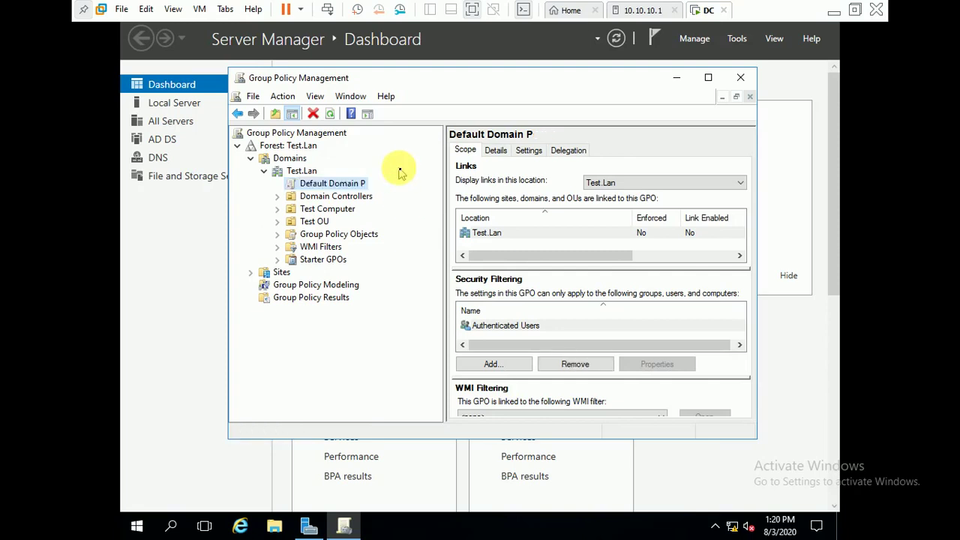
# Open Default Domain P for editing and go to the computer's Password Policy under Windows Settings, Security Settings, Account Policies
pyautogui.rightClick(349, 190)
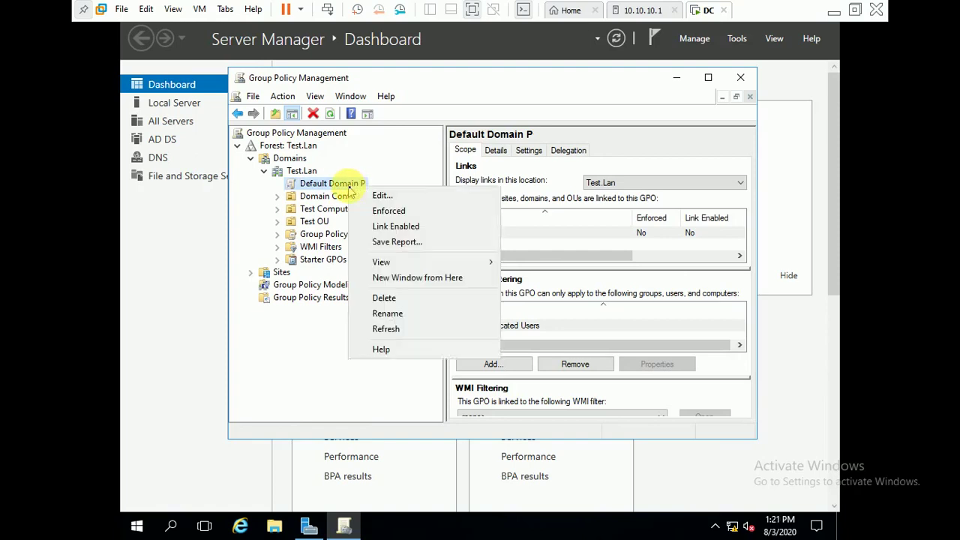
pyautogui.click(388, 196)
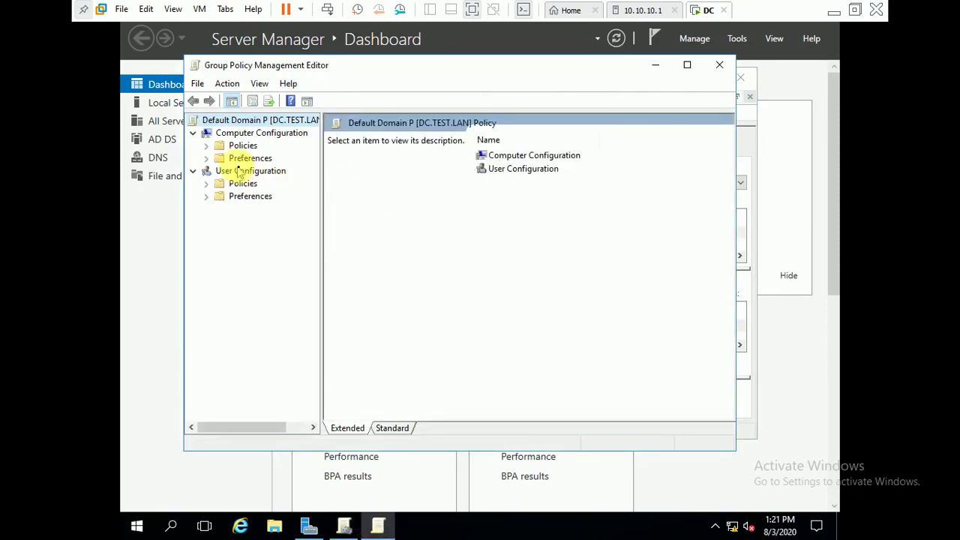
pyautogui.click(211, 146)
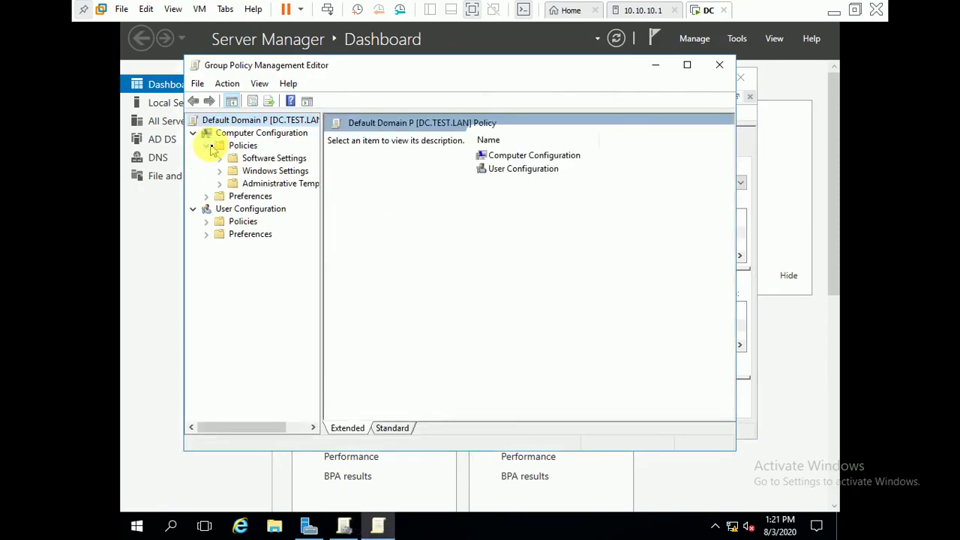
pyautogui.click(262, 171)
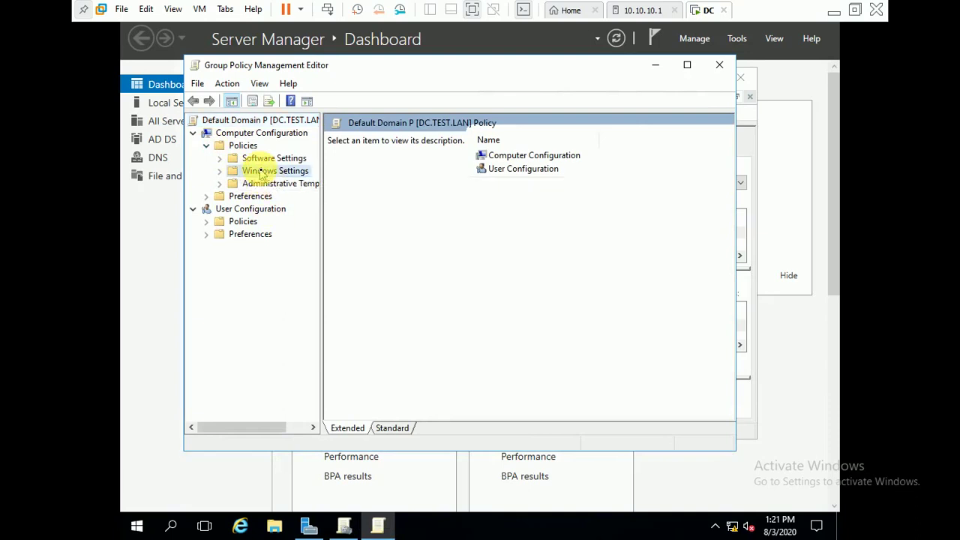
pyautogui.click(259, 171)
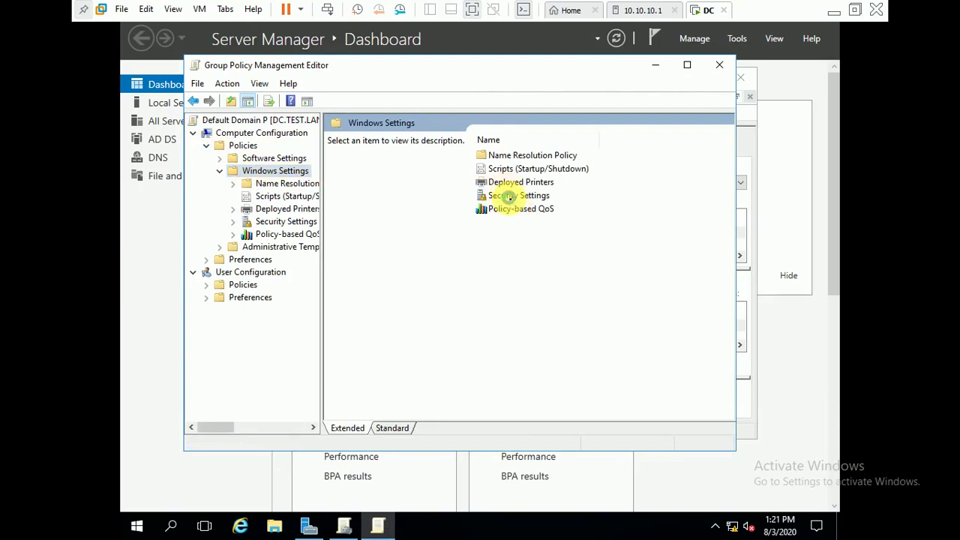
pyautogui.doubleClick(509, 197)
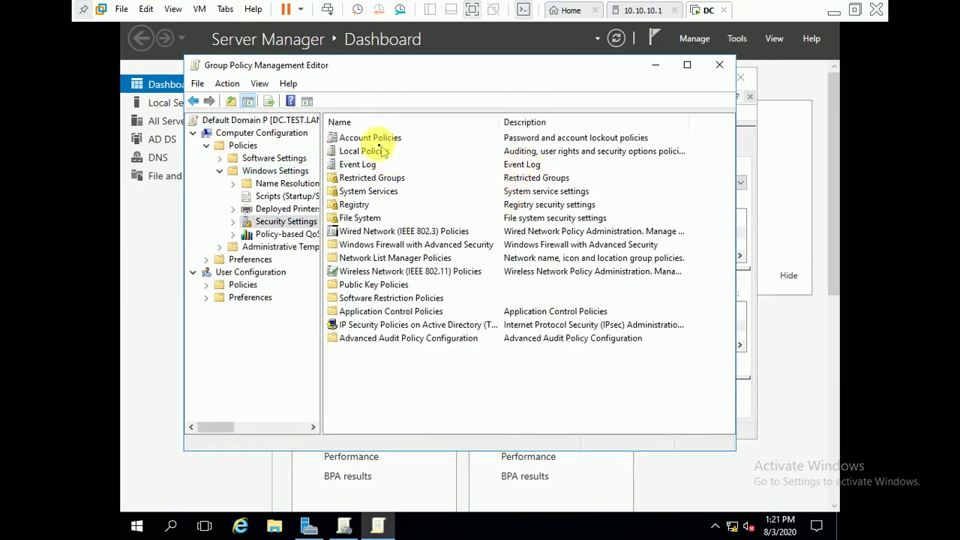
pyautogui.doubleClick(369, 140)
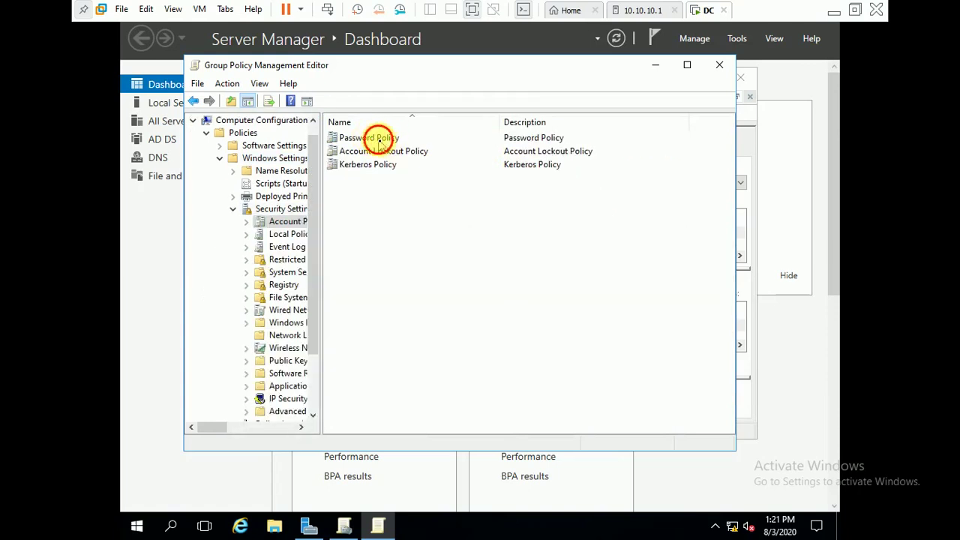
pyautogui.doubleClick(369, 138)
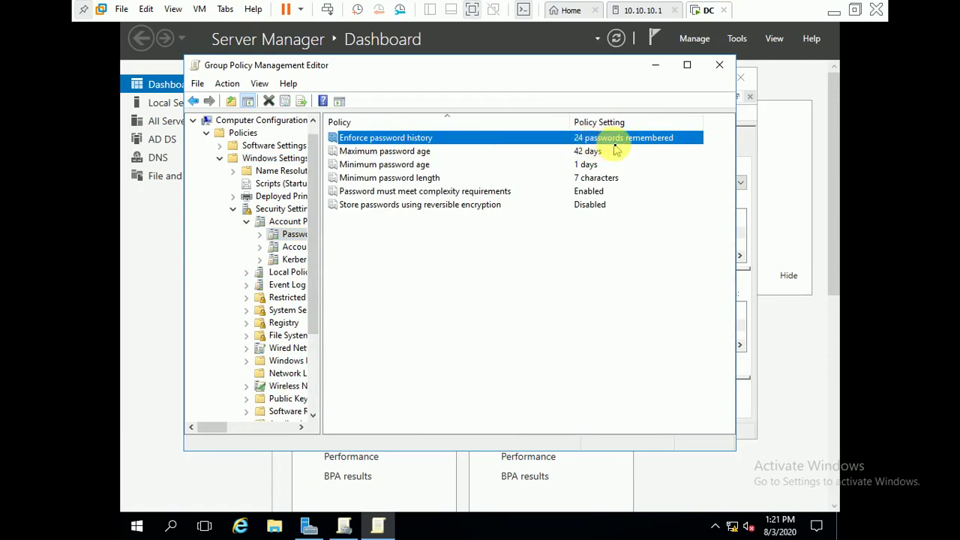
# Set the Enforce password history policy to 10 passwords remembered
pyautogui.doubleClick(575, 139)
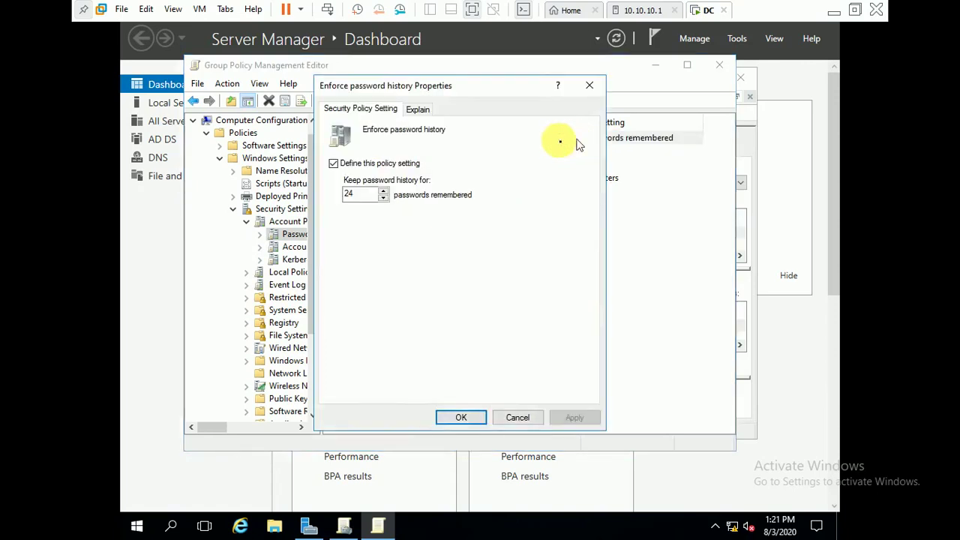
pyautogui.click(372, 193)
pyautogui.press('BackSpace')
pyautogui.press('BackSpace')
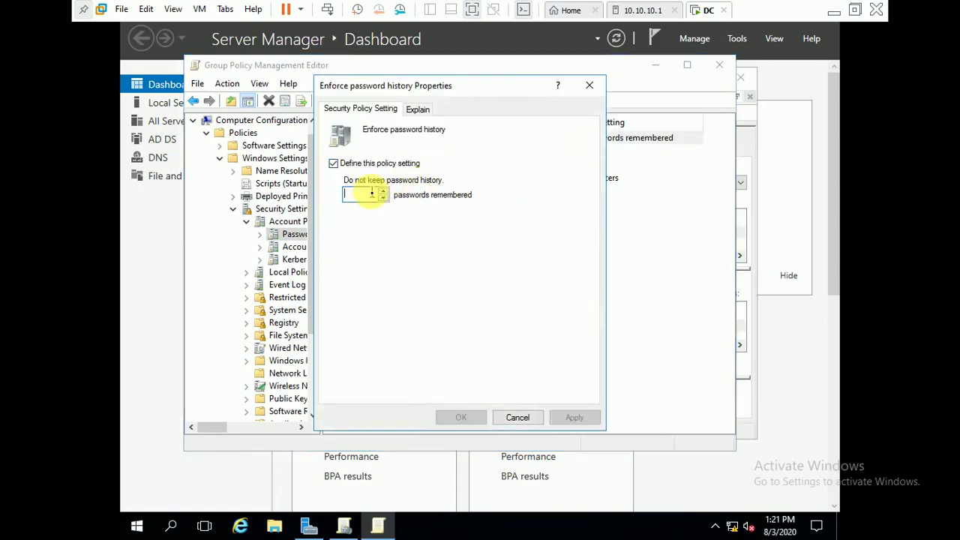
pyautogui.write('24')
pyautogui.doubleClick(371, 193)
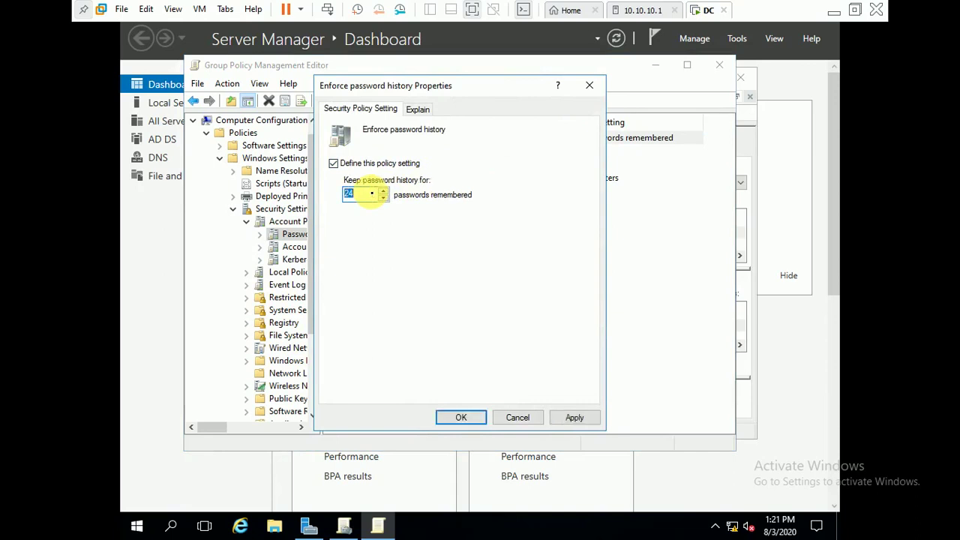
pyautogui.write('10')
pyautogui.click(474, 419)
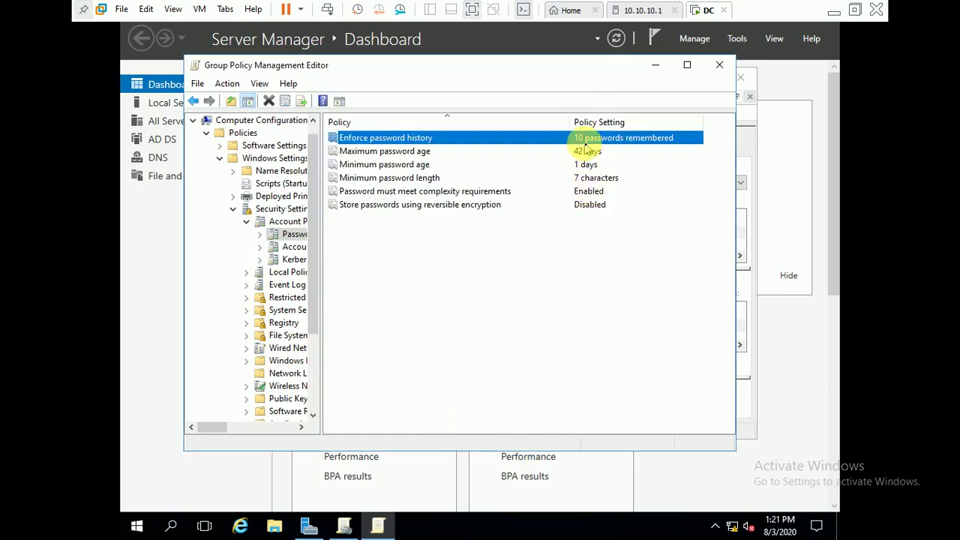
# Close the policy editor, then close and reopen Group Policy Management to view the Group Policy Objects in Test.Lan
pyautogui.click(720, 65)
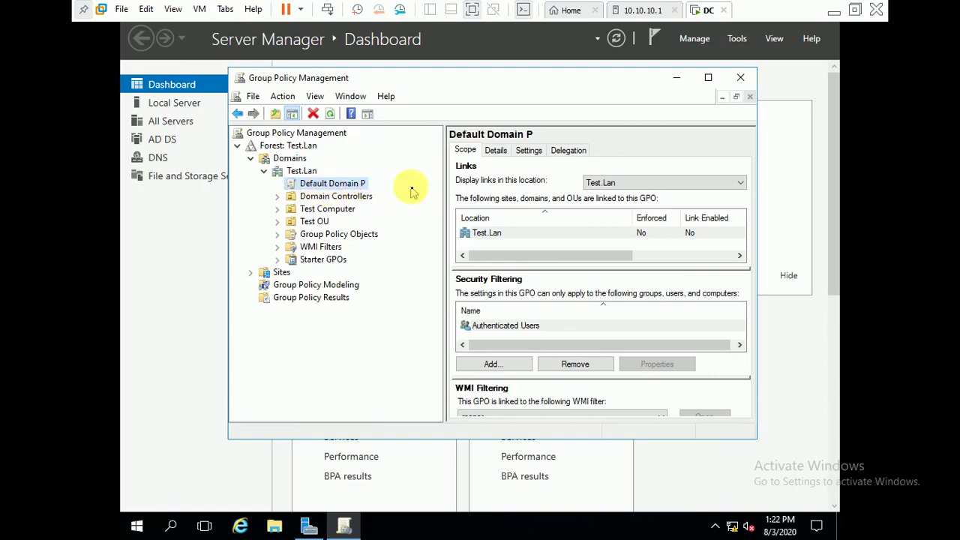
pyautogui.click(740, 79)
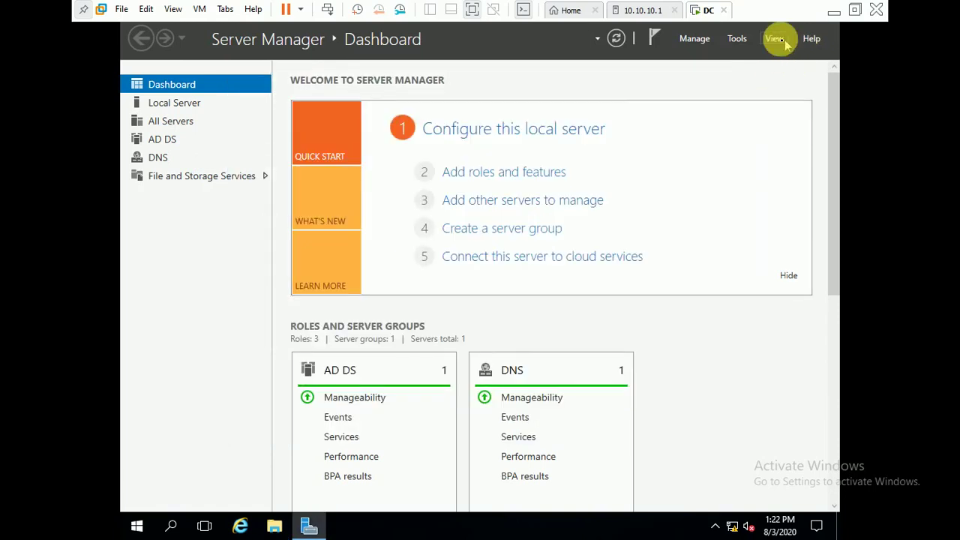
pyautogui.click(738, 41)
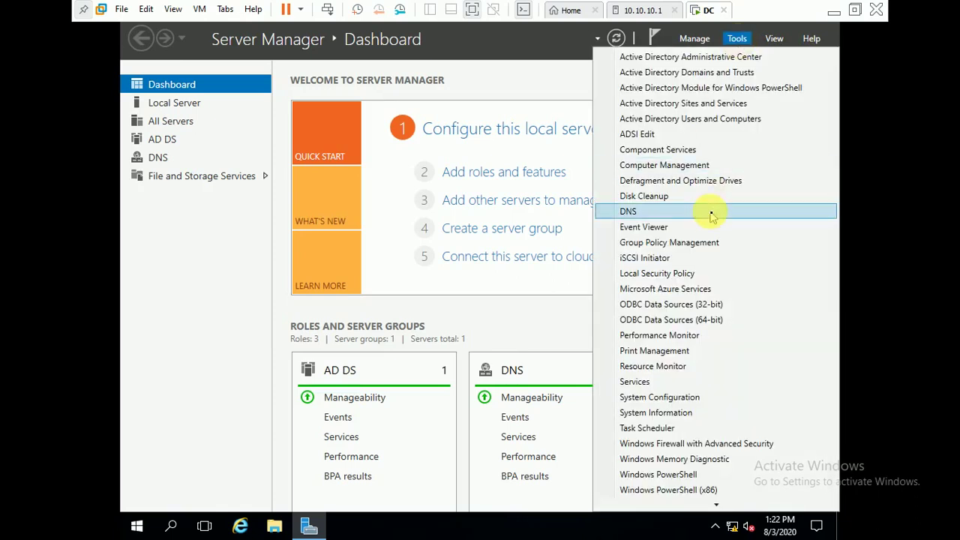
pyautogui.click(705, 244)
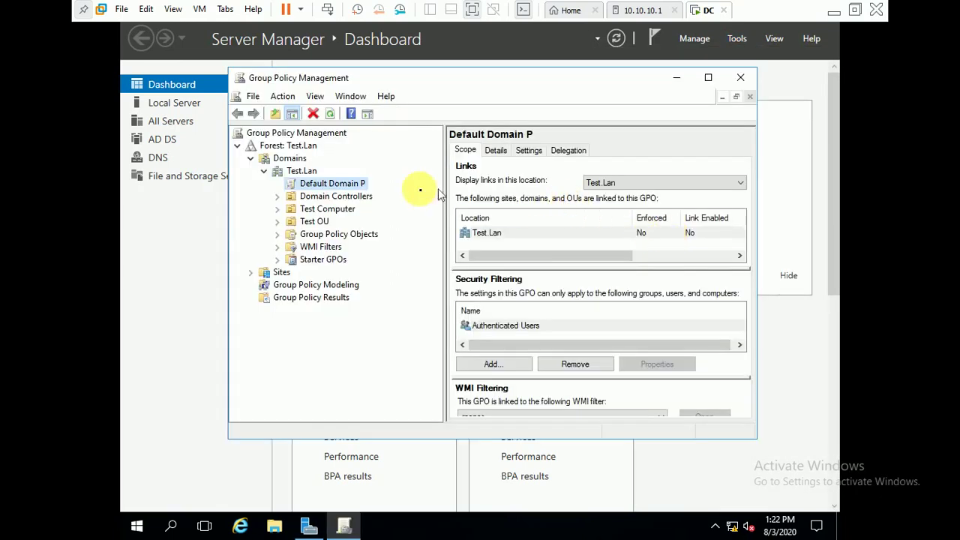
pyautogui.click(342, 235)
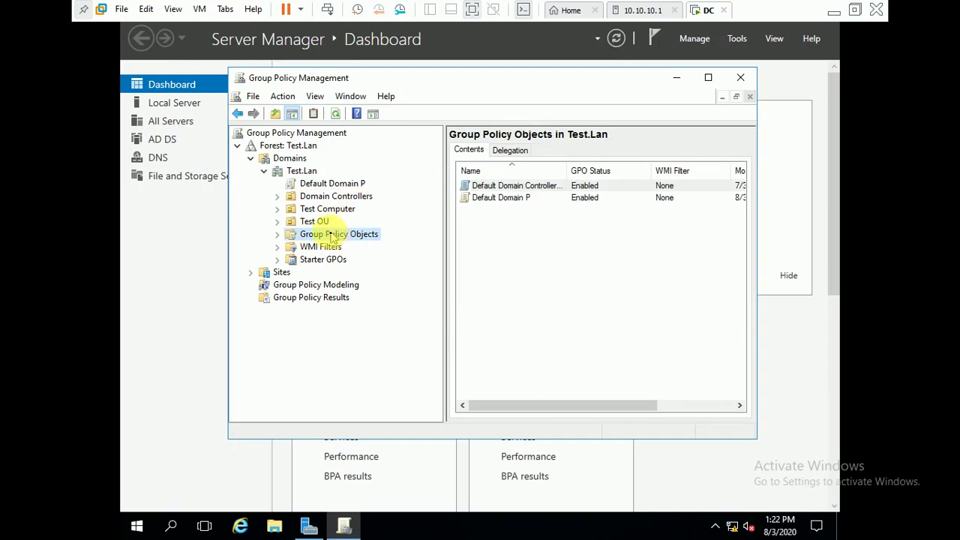
# Back up all Group Policy Objects in Test.Lan to the Desktop folder, adding a description for the backup
pyautogui.rightClick(333, 235)
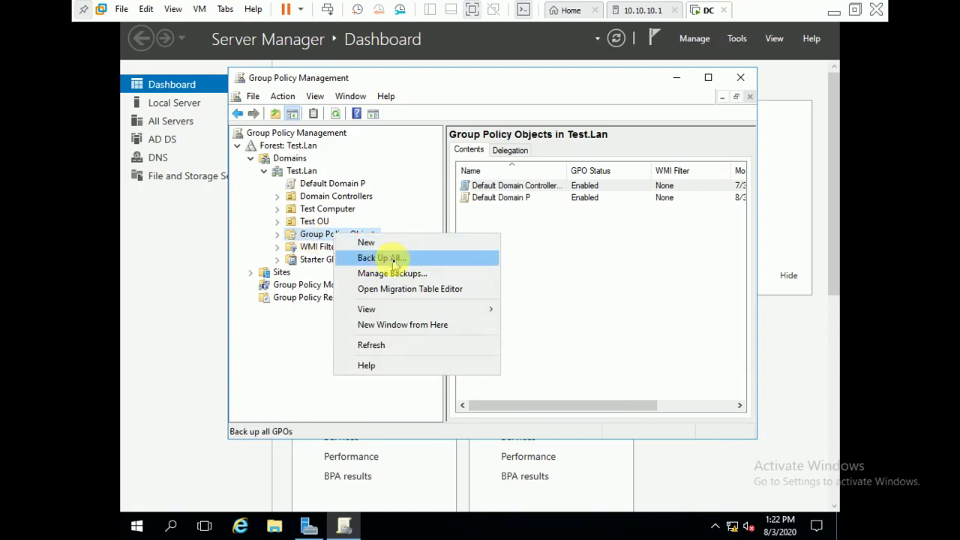
pyautogui.click(394, 258)
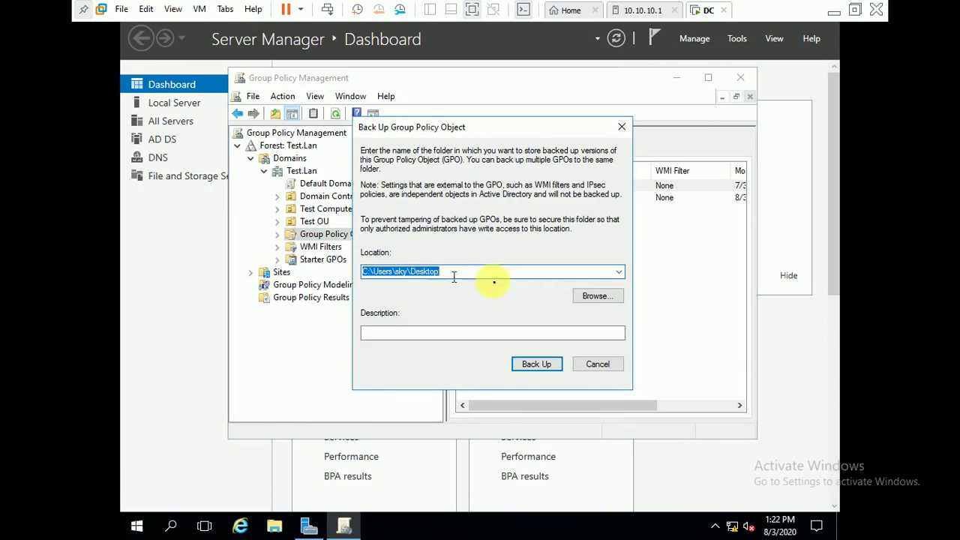
pyautogui.click(600, 297)
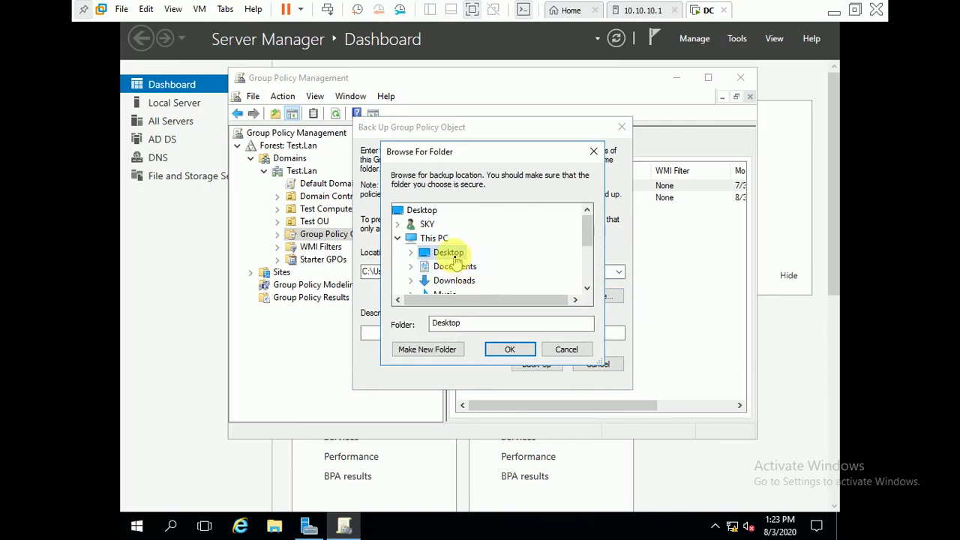
pyautogui.click(506, 352)
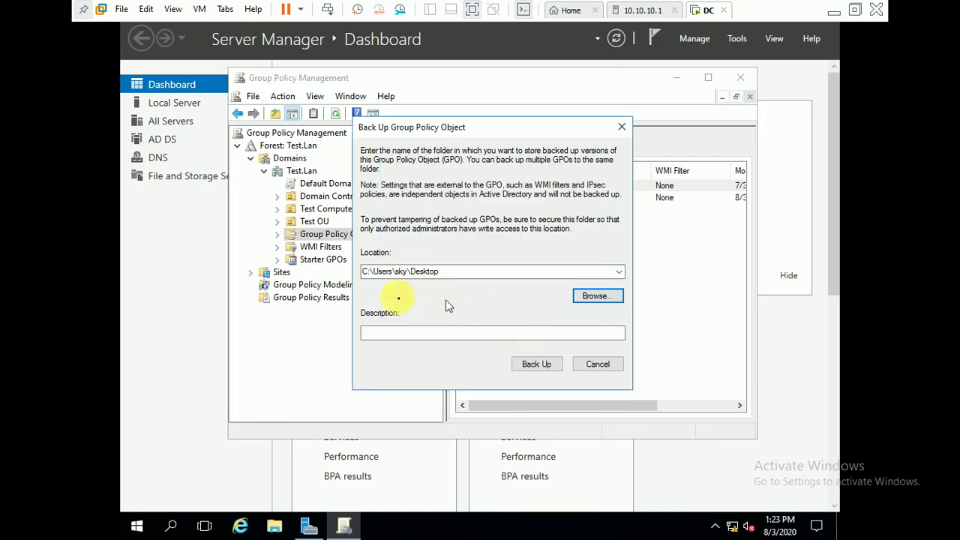
pyautogui.click(394, 331)
pyautogui.click(383, 333)
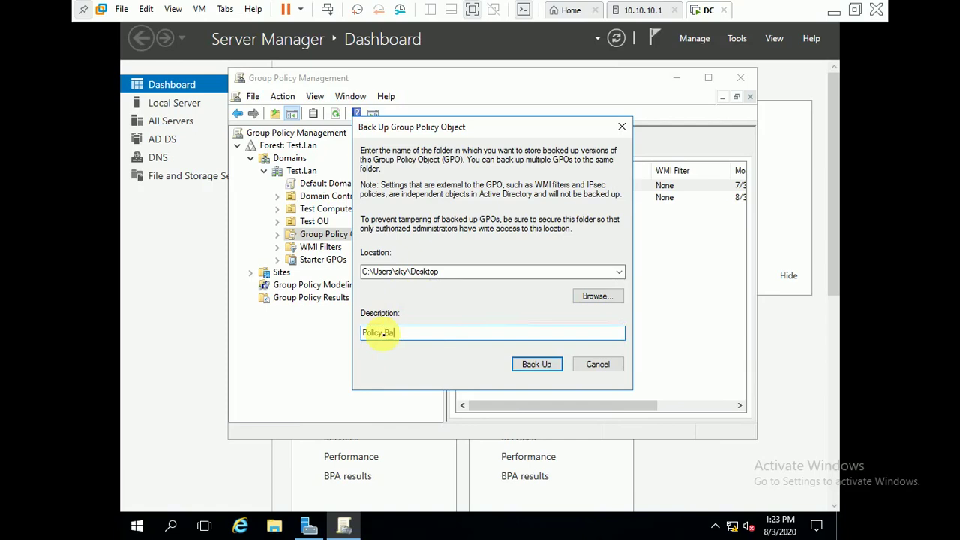
pyautogui.click(540, 365)
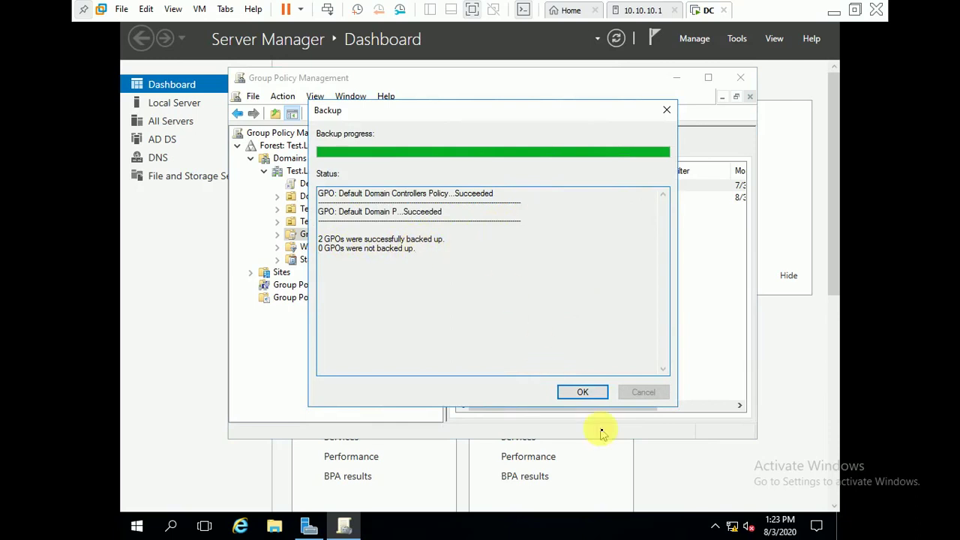
pyautogui.click(583, 393)
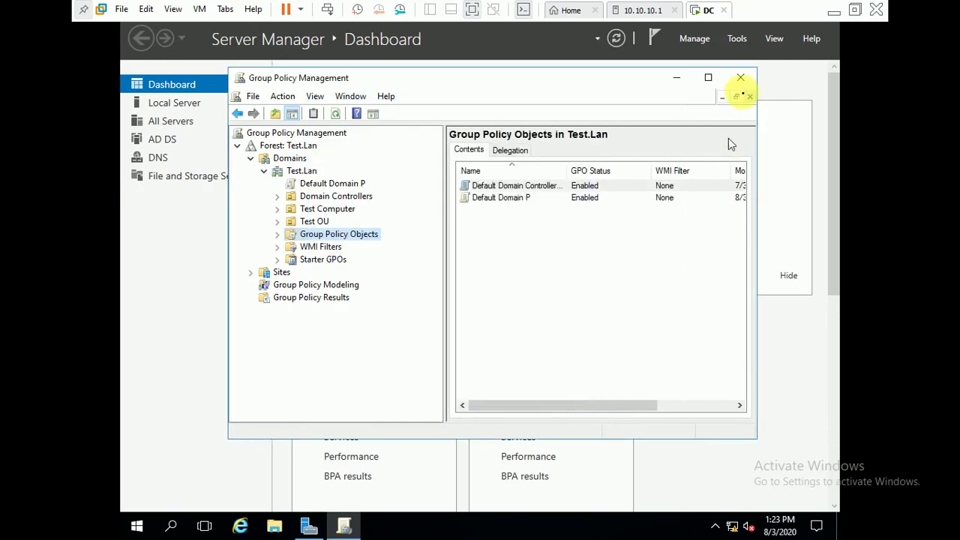
# Close Group Policy Management, minimize Server Manager and inspect the two backup folders on the desktop
pyautogui.click(740, 78)
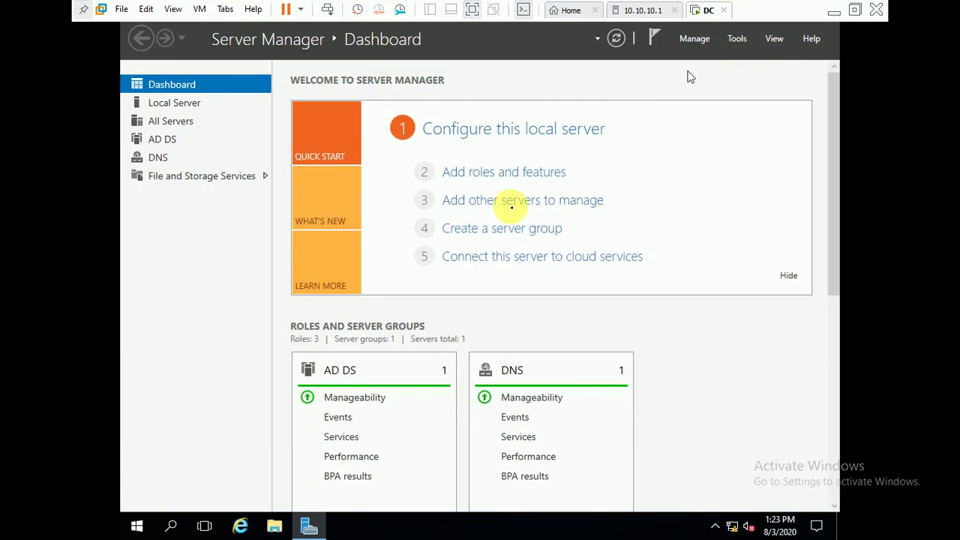
pyautogui.click(310, 525)
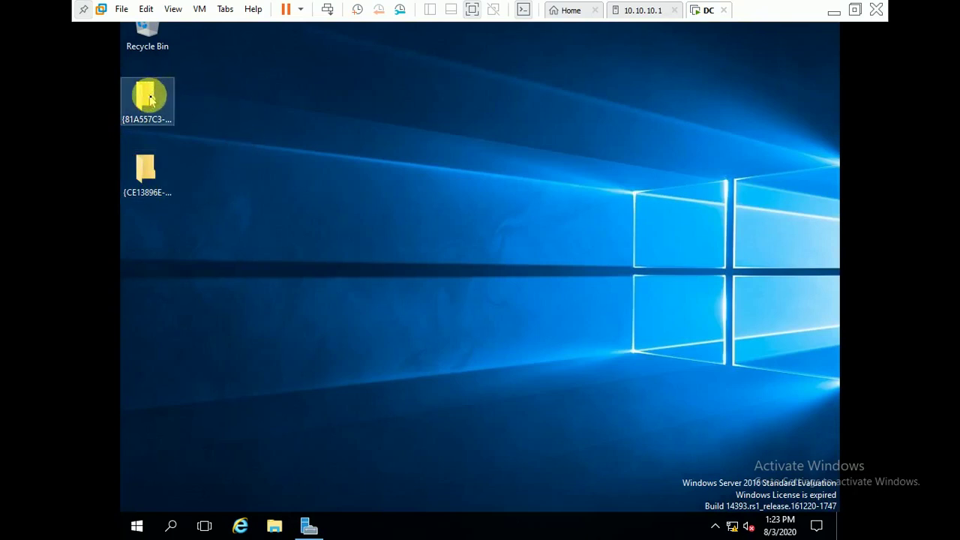
pyautogui.click(149, 98)
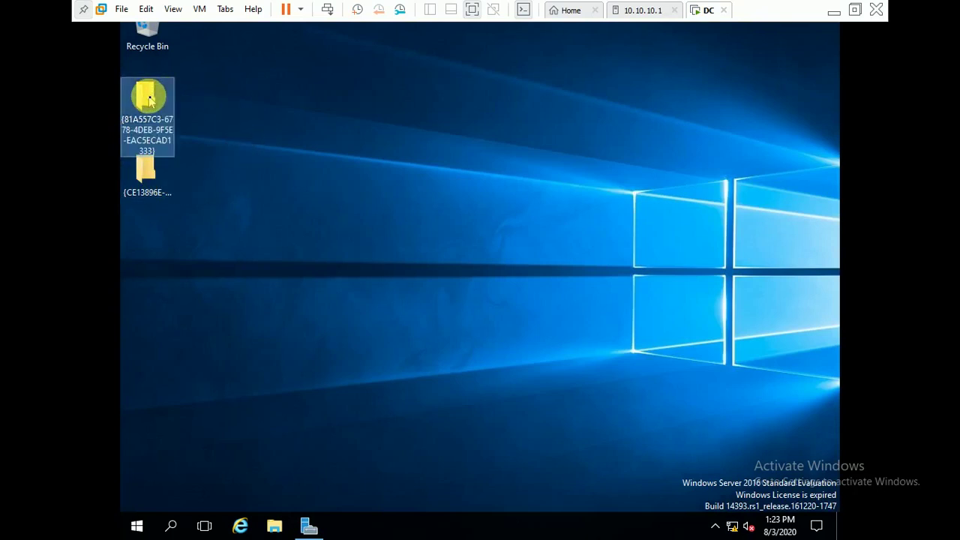
pyautogui.click(150, 174)
pyautogui.click(324, 197)
pyautogui.moveTo(378, 264); pyautogui.dragTo(334, 388)
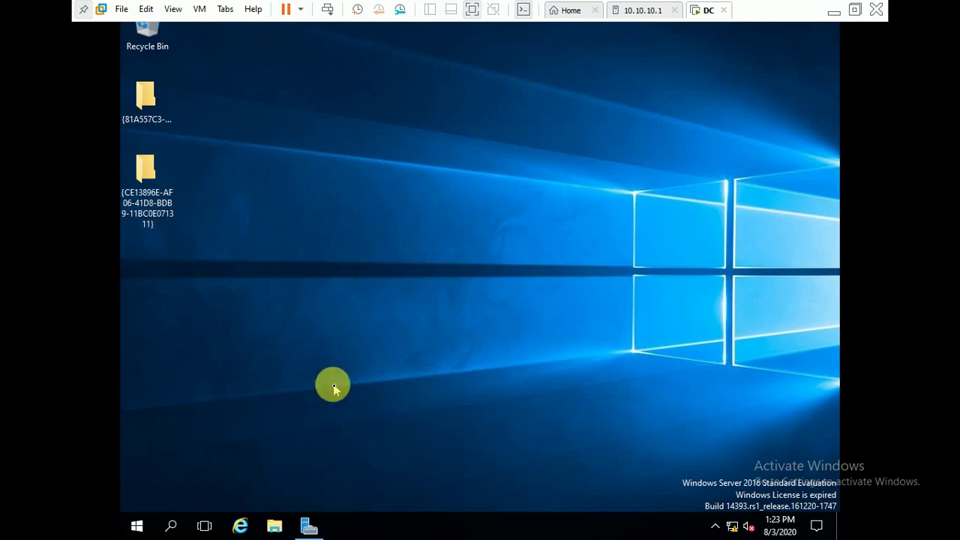
# Search Windows for cmd and open Command Prompt as administrator, allowing the elevation request
pyautogui.click(171, 527)
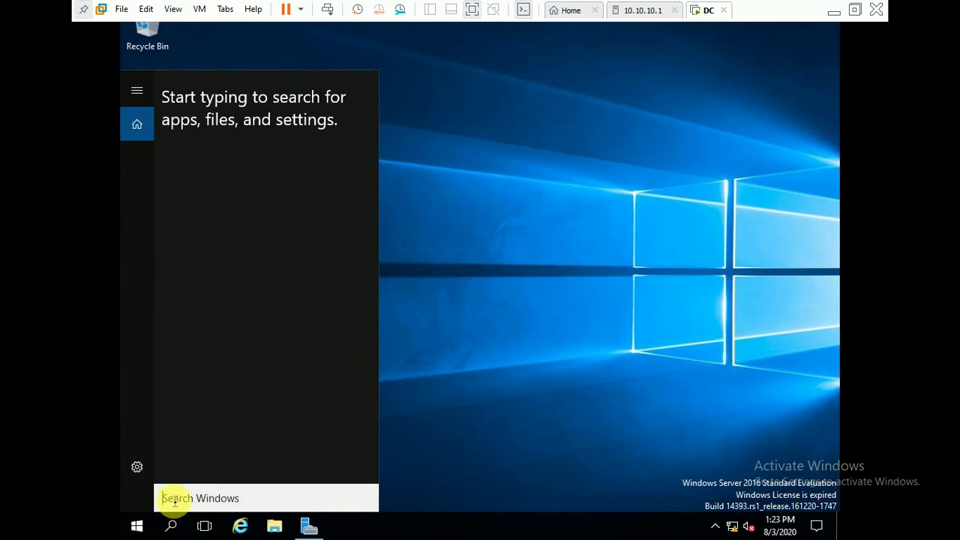
pyautogui.write('c')
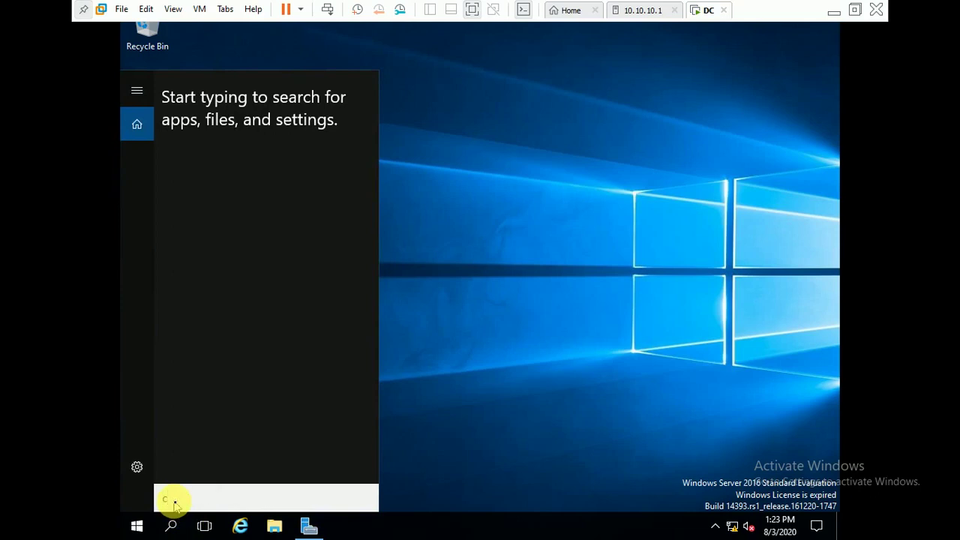
pyautogui.write('md')
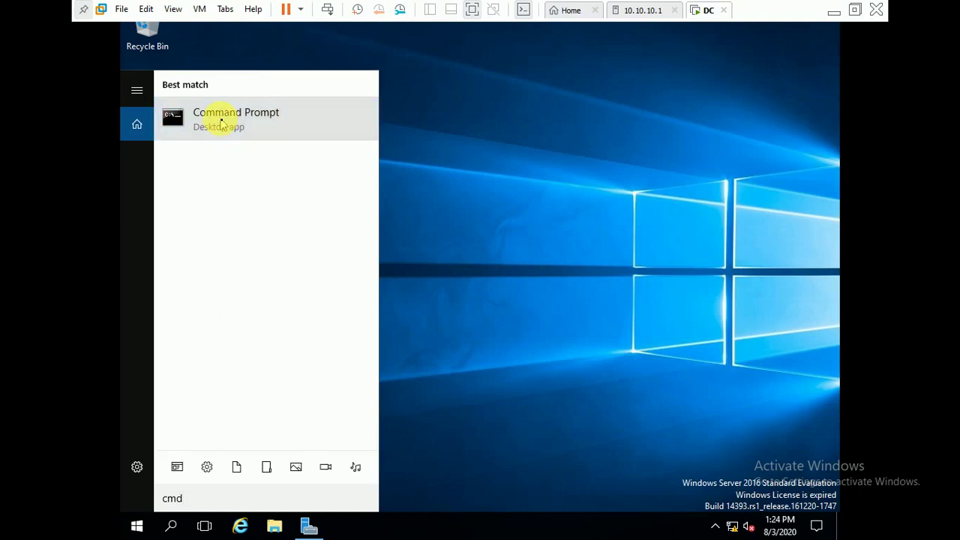
pyautogui.rightClick(222, 124)
pyautogui.click(241, 135)
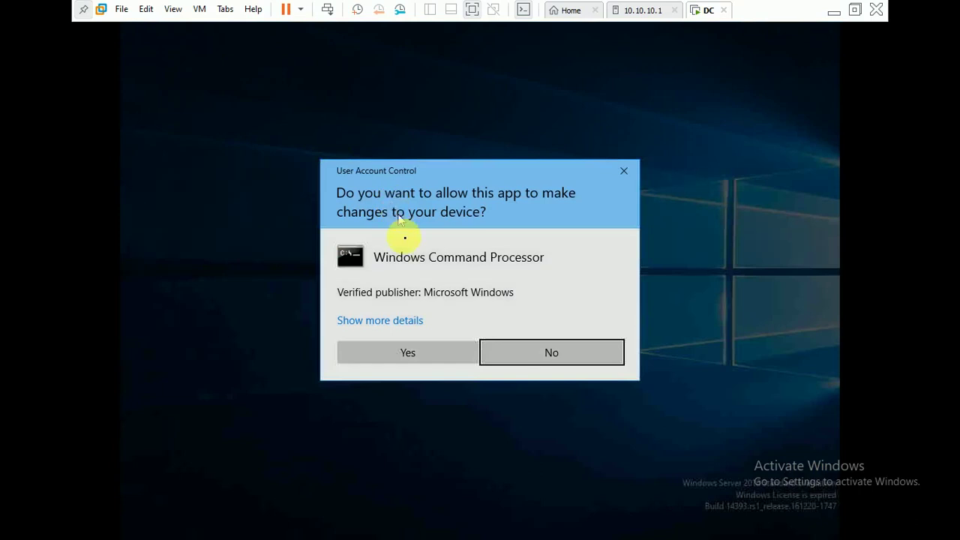
pyautogui.click(418, 354)
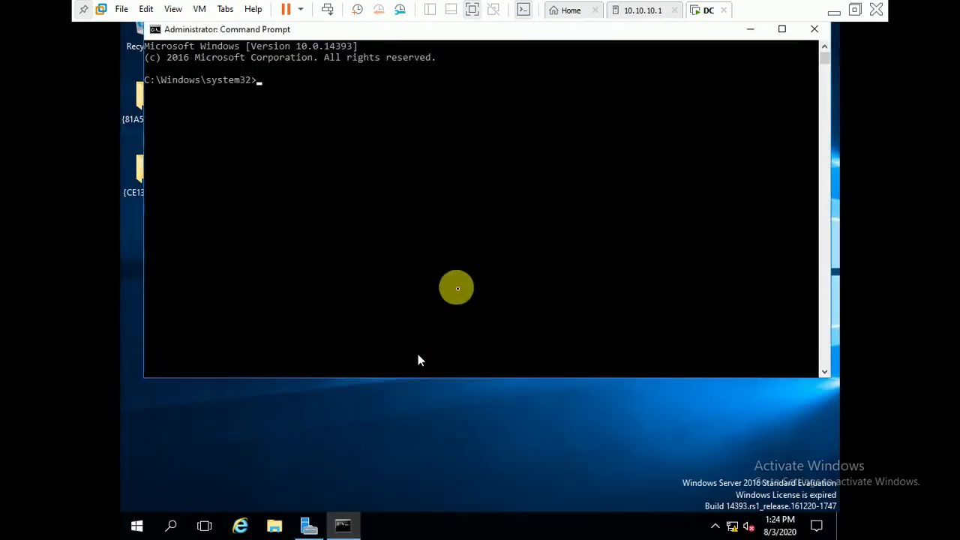
pyautogui.moveTo(490, 39); pyautogui.dragTo(502, 57)
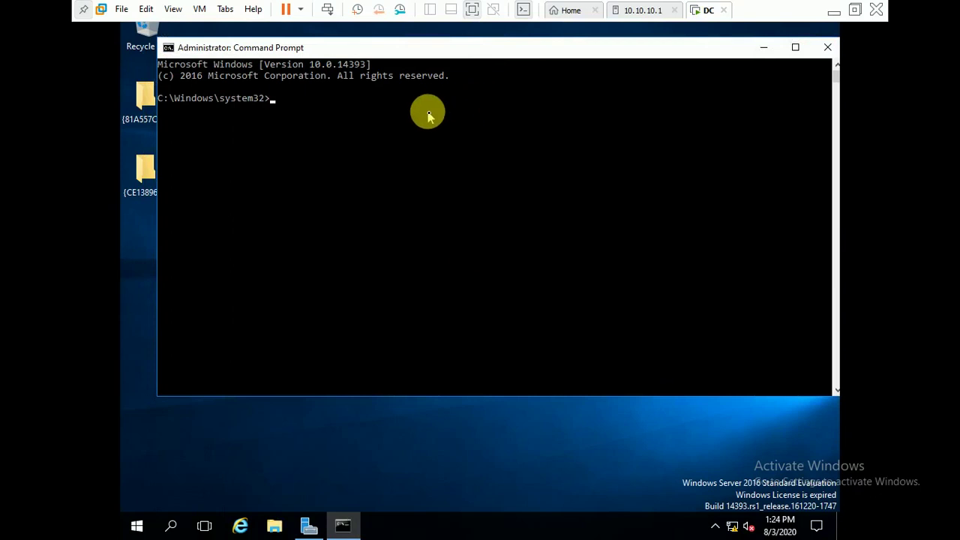
# Run dcgpofix to restore both default domain policies for Test.Lan, answering Y to the confirmations
pyautogui.write('dcgpofix')
pyautogui.press('Return')
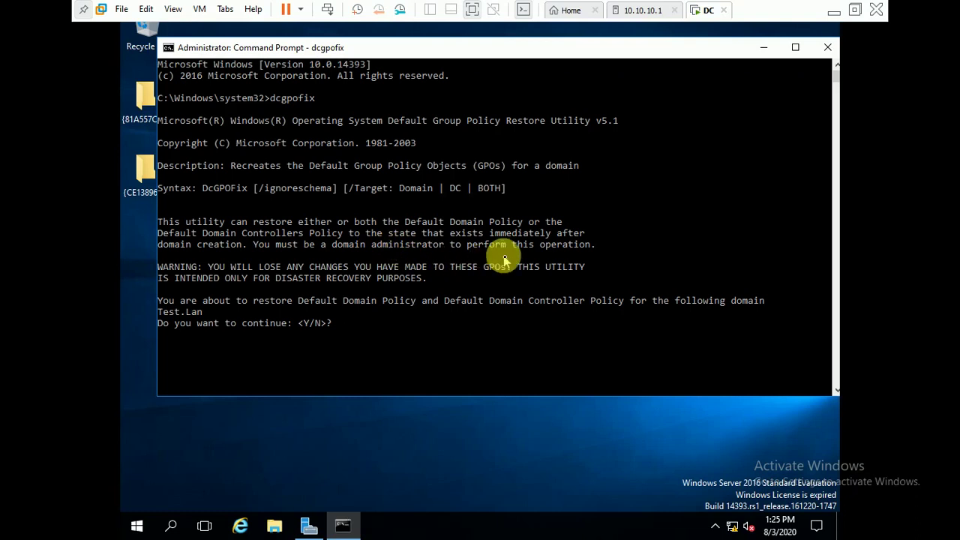
pyautogui.click(370, 331)
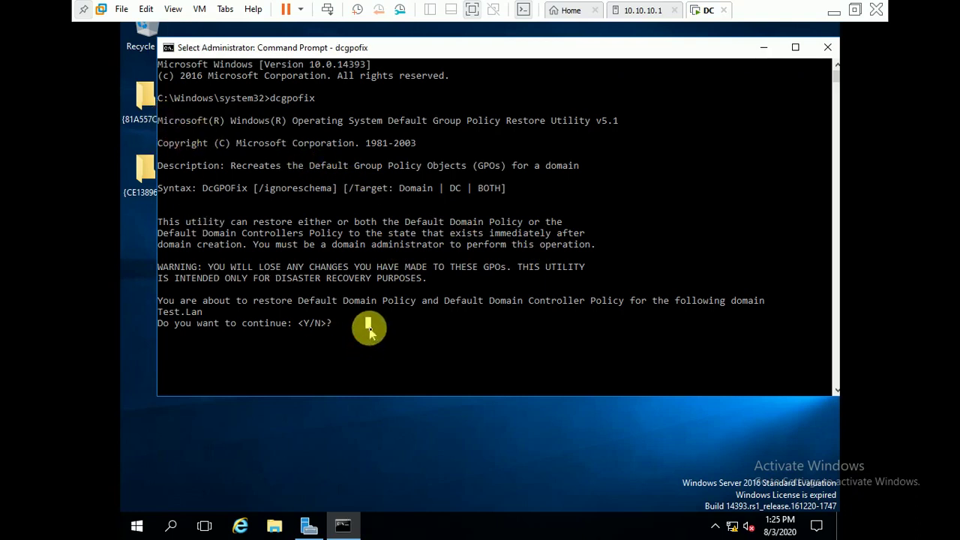
pyautogui.click(357, 327)
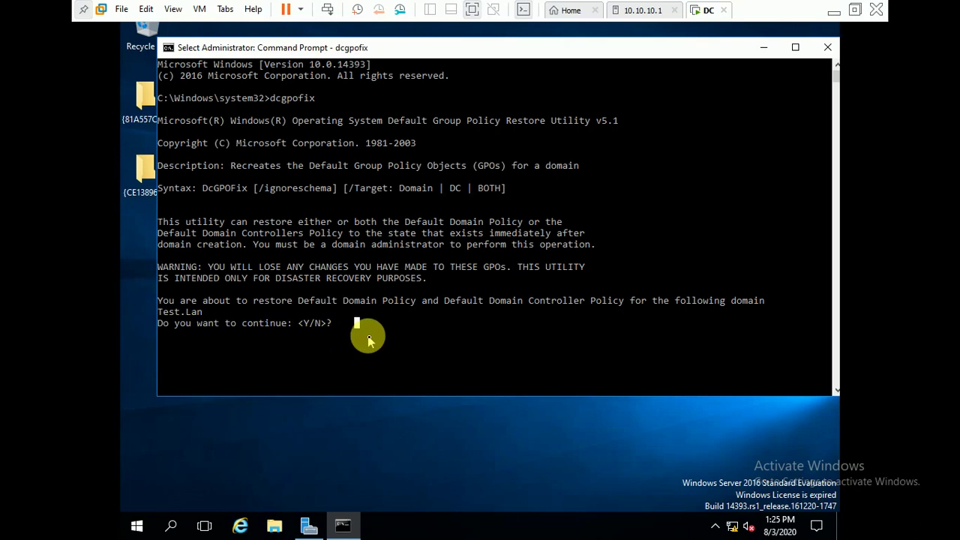
pyautogui.write('Y')
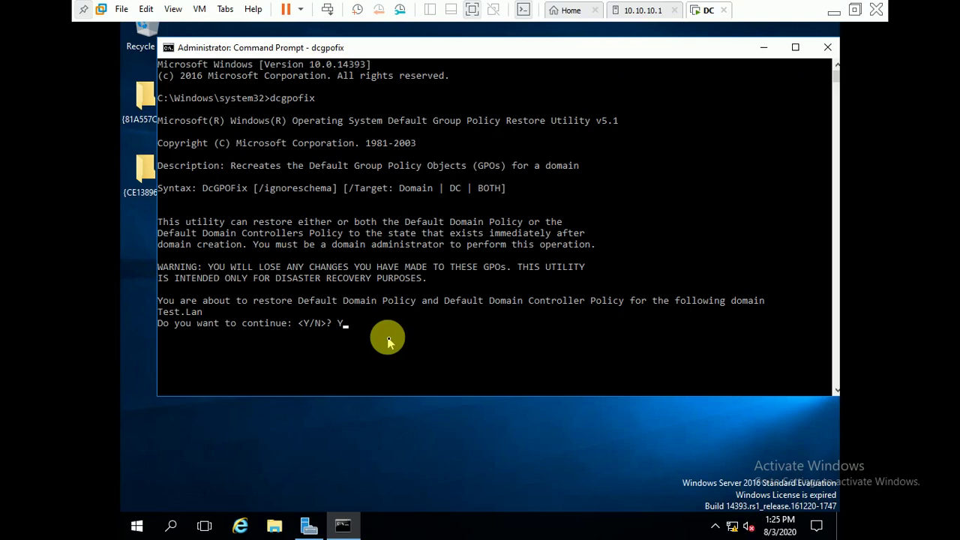
pyautogui.press('Return')
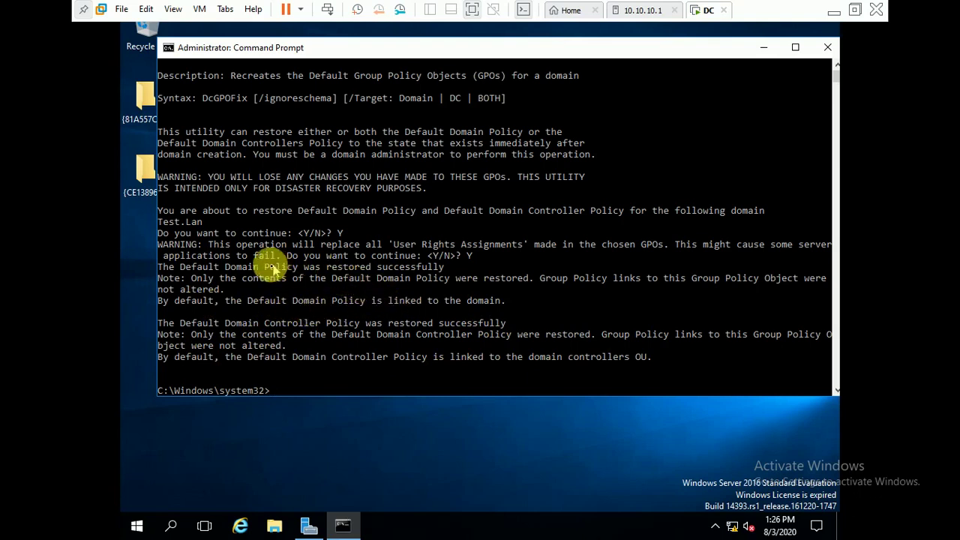
# Review the dcgpofix output for the Default Domain Policy and Default Domain Controller Policy, and minimize Command Prompt
pyautogui.moveTo(181, 267); pyautogui.dragTo(439, 277)
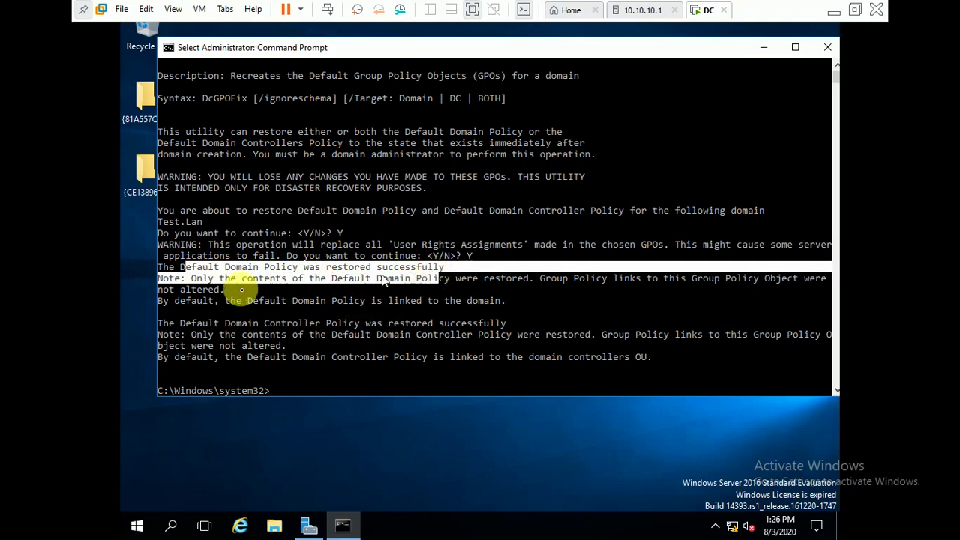
pyautogui.click(267, 290)
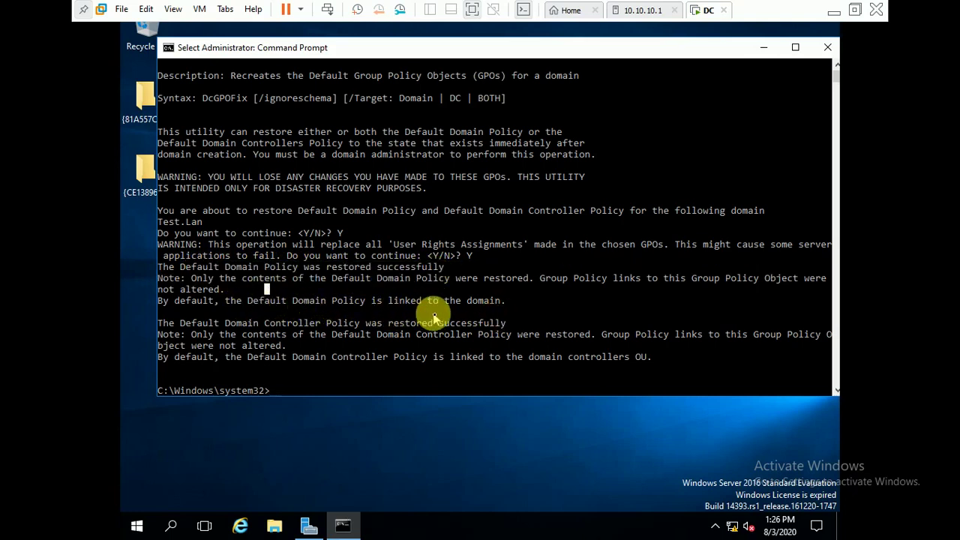
pyautogui.moveTo(292, 324); pyautogui.dragTo(504, 324)
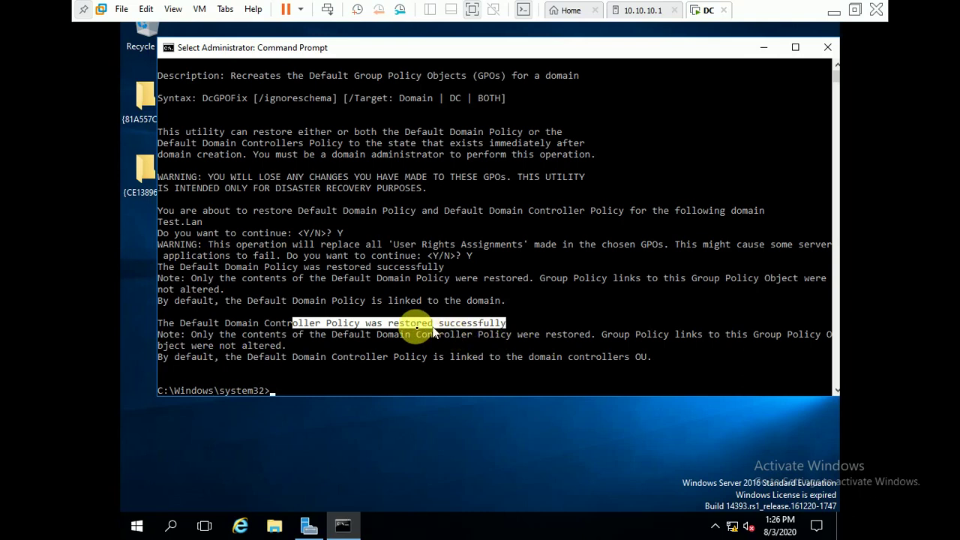
pyautogui.moveTo(343, 334); pyautogui.dragTo(484, 339)
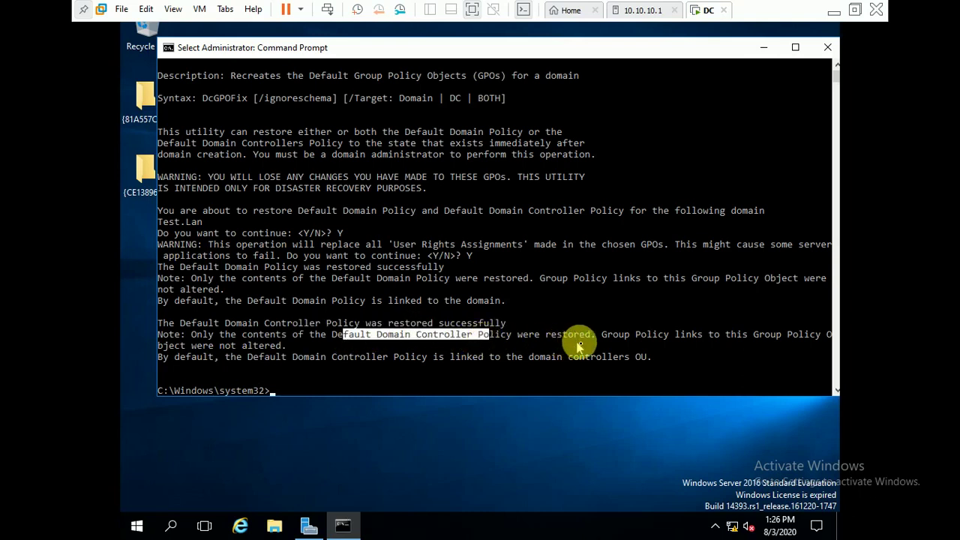
pyautogui.click(442, 368)
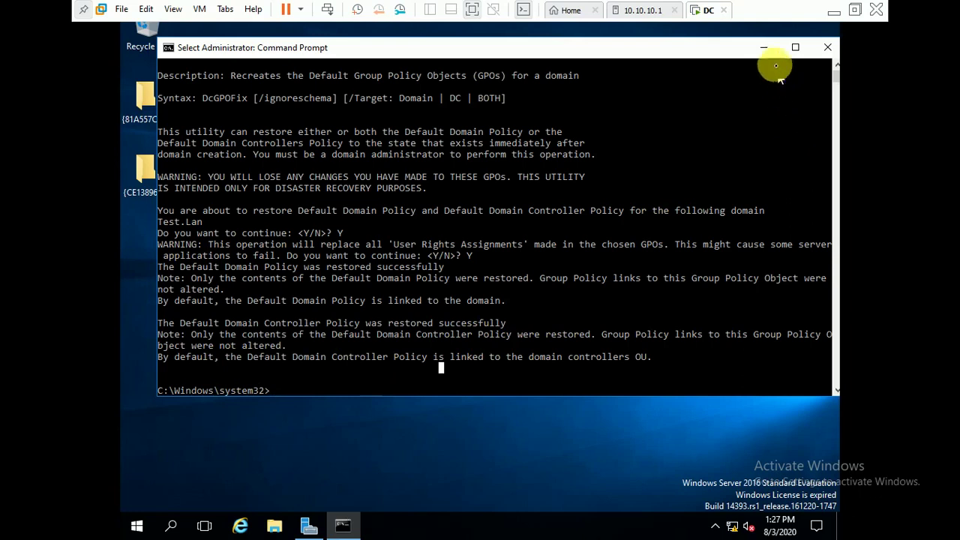
pyautogui.click(764, 47)
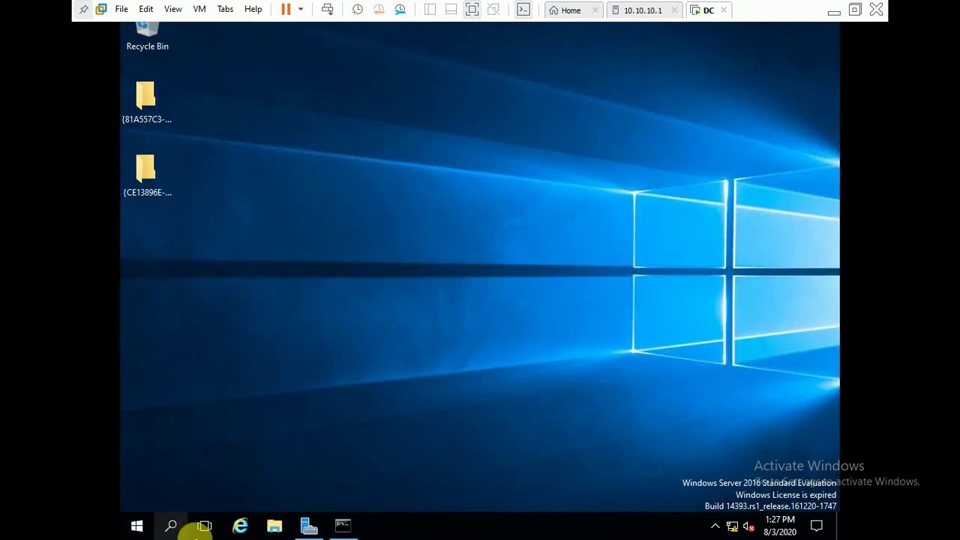
# Switch to Server Manager, reopen Group Policy Management and open the Default Domain Policy linked to Test.Lan for editing
pyautogui.click(308, 527)
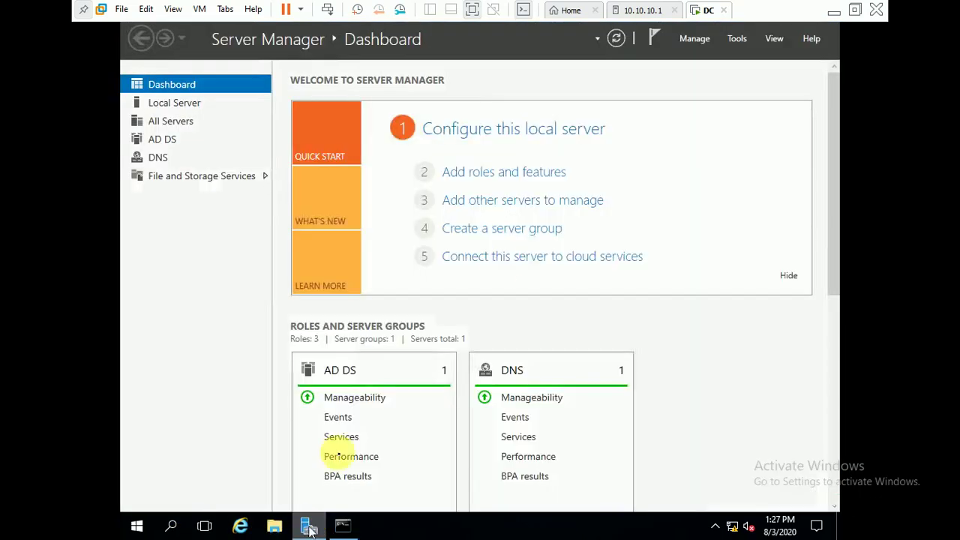
pyautogui.click(738, 38)
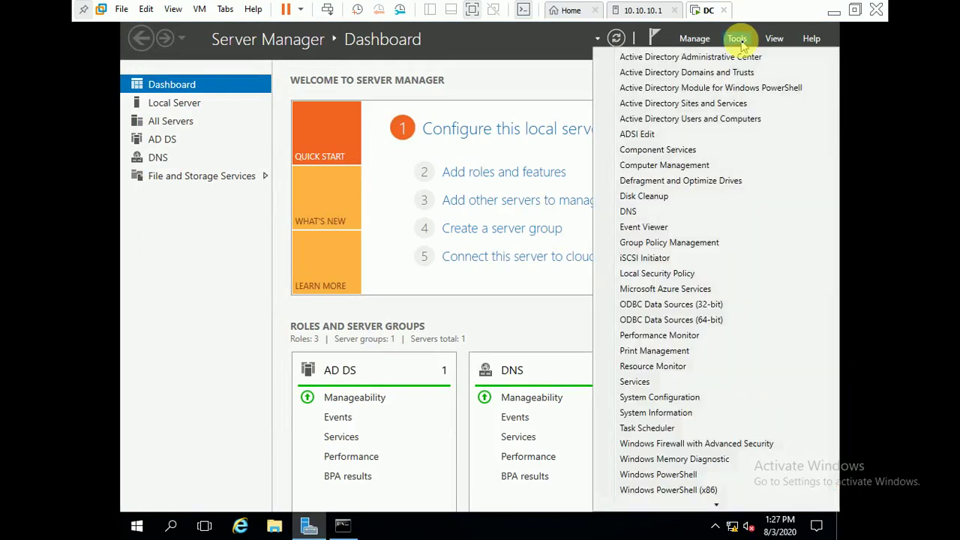
pyautogui.click(690, 242)
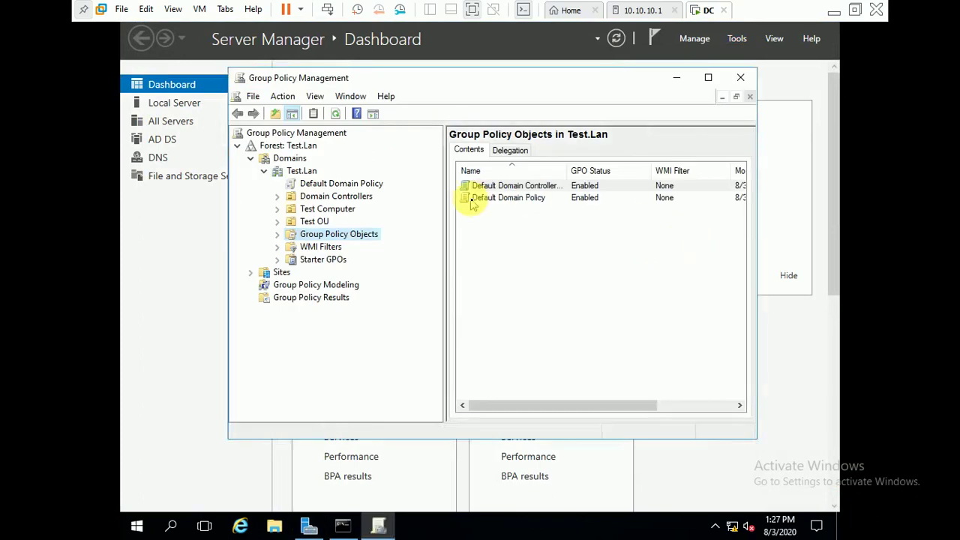
pyautogui.click(341, 188)
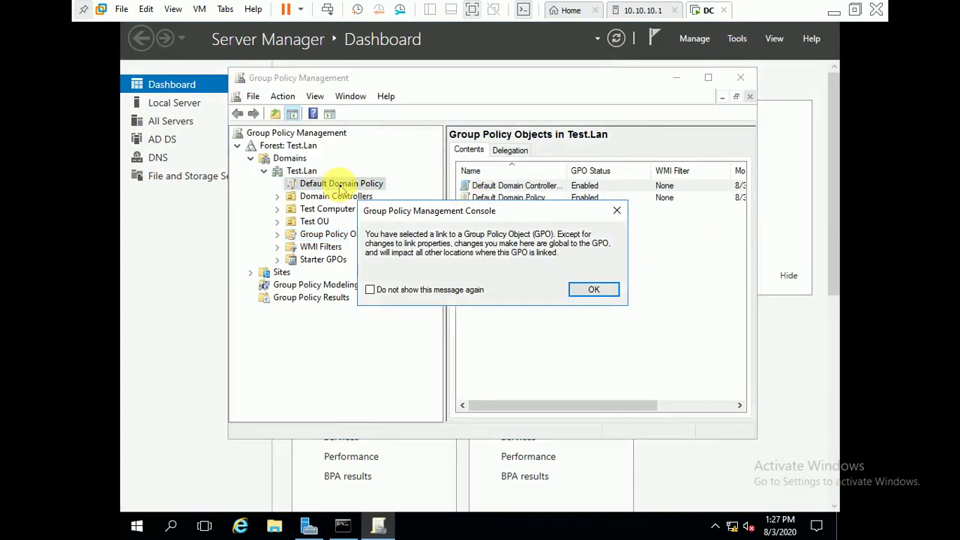
pyautogui.click(581, 289)
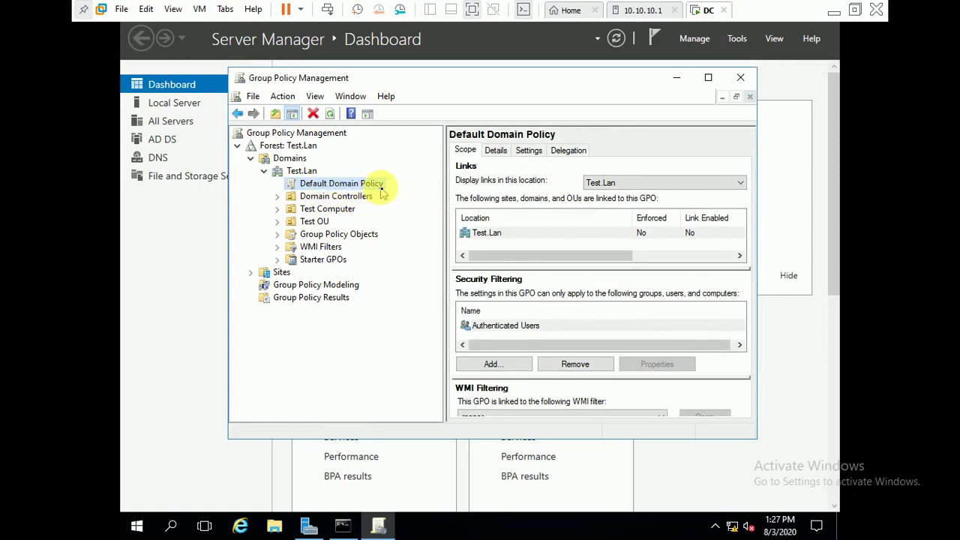
pyautogui.rightClick(342, 186)
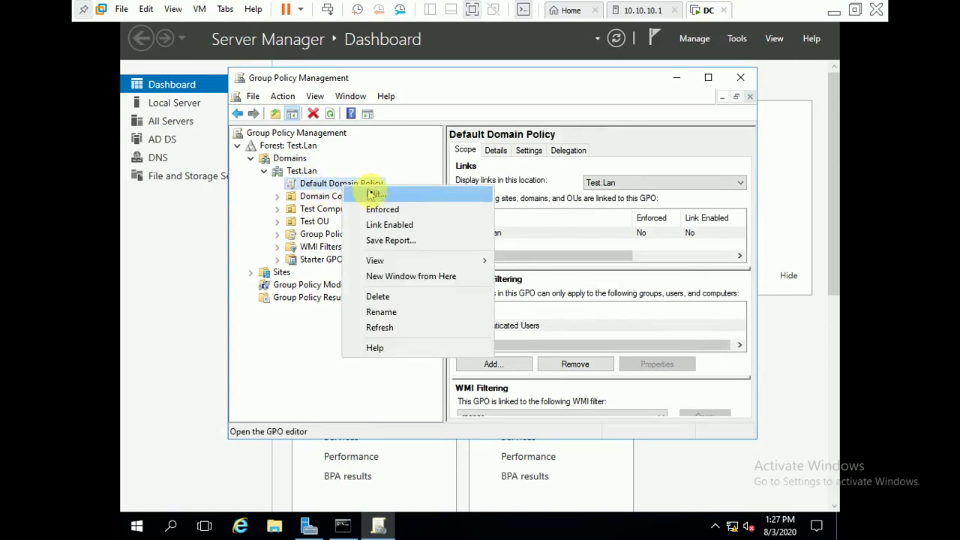
pyautogui.click(373, 195)
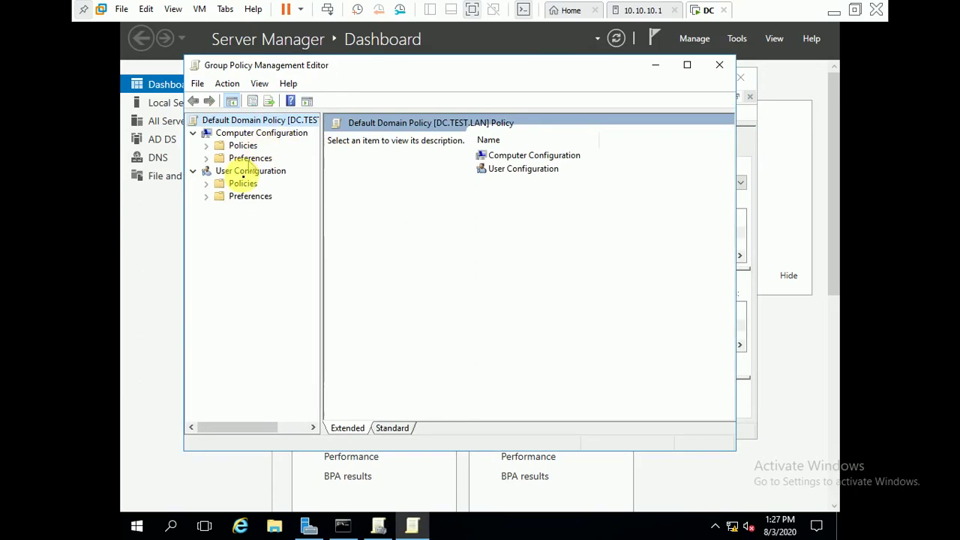
# Review the Password Policy settings under the computer configuration's Account Policies, including Enforce password history, and close the policy editor
pyautogui.click(207, 145)
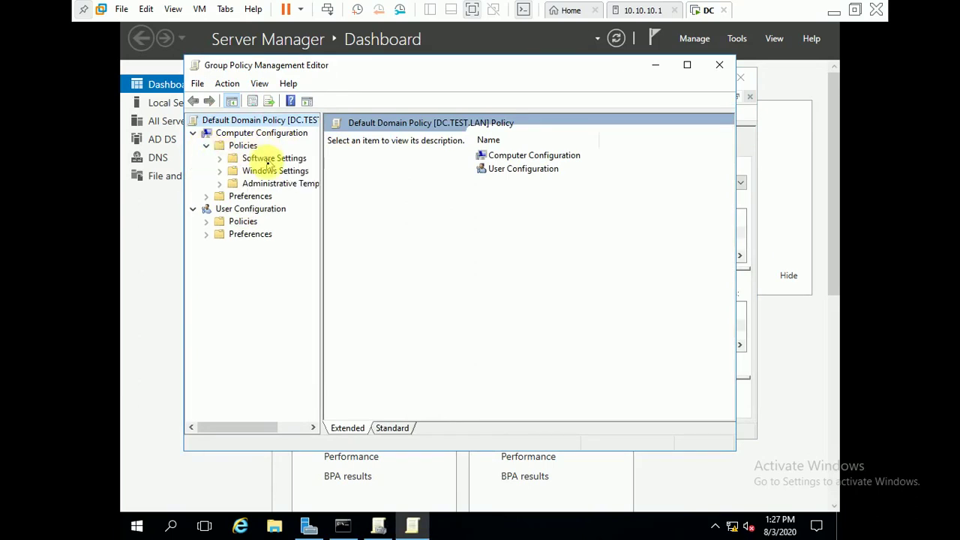
pyautogui.doubleClick(267, 171)
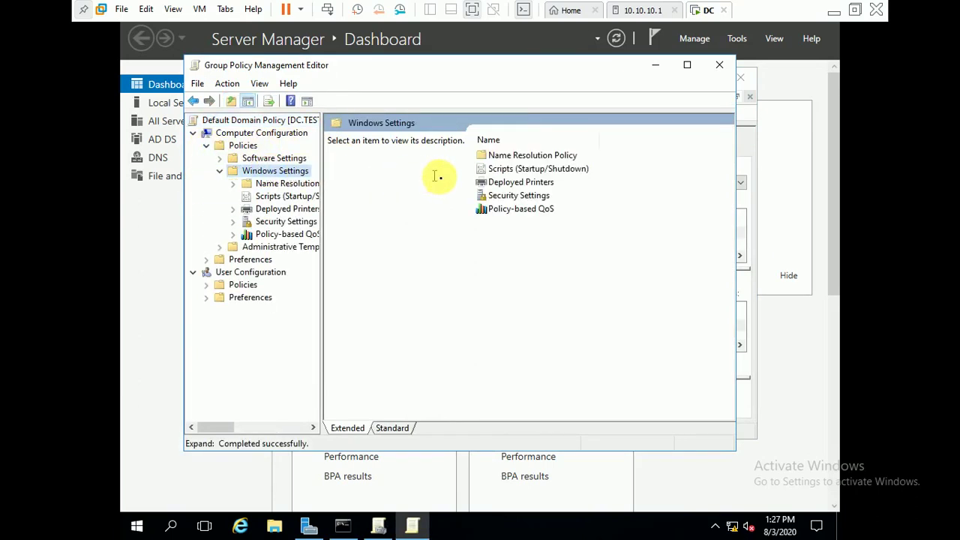
pyautogui.doubleClick(502, 196)
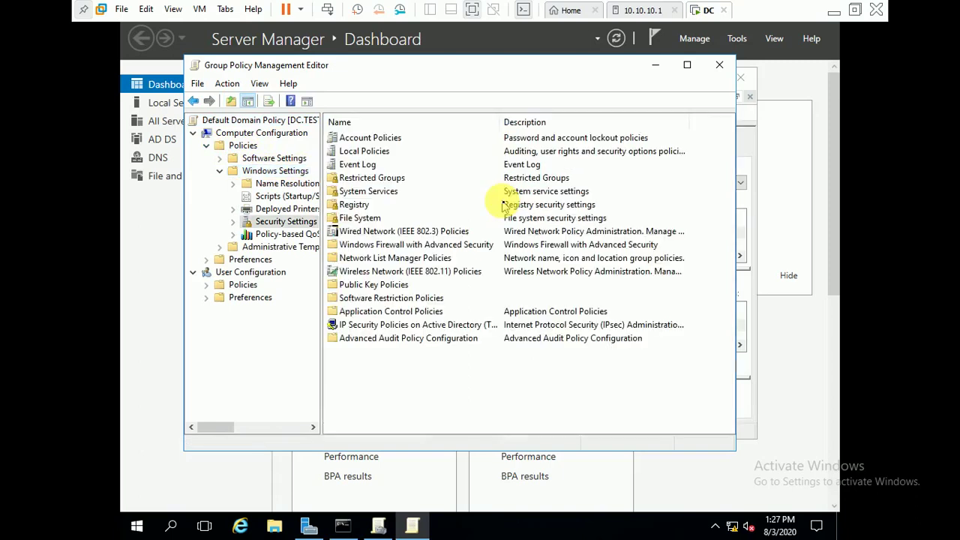
pyautogui.click(361, 143)
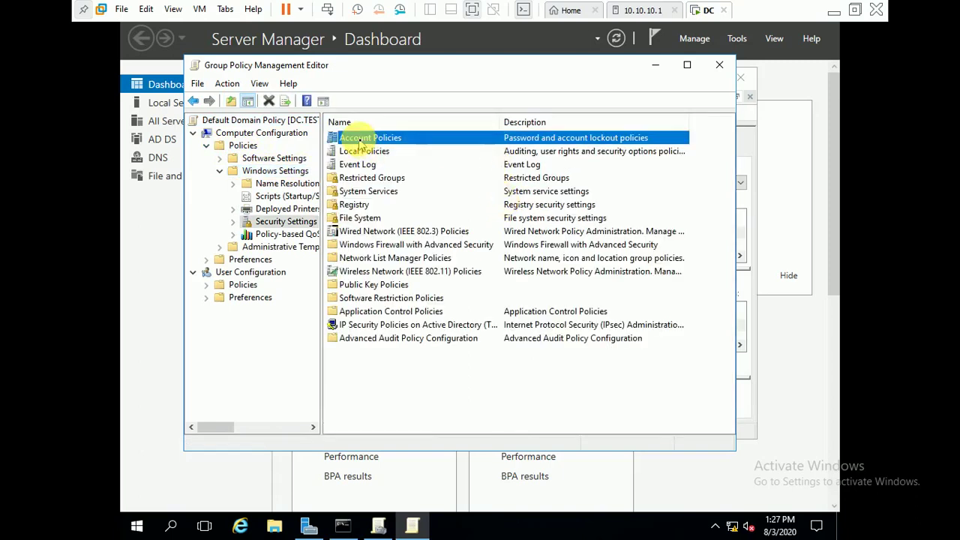
pyautogui.doubleClick(361, 143)
pyautogui.doubleClick(375, 141)
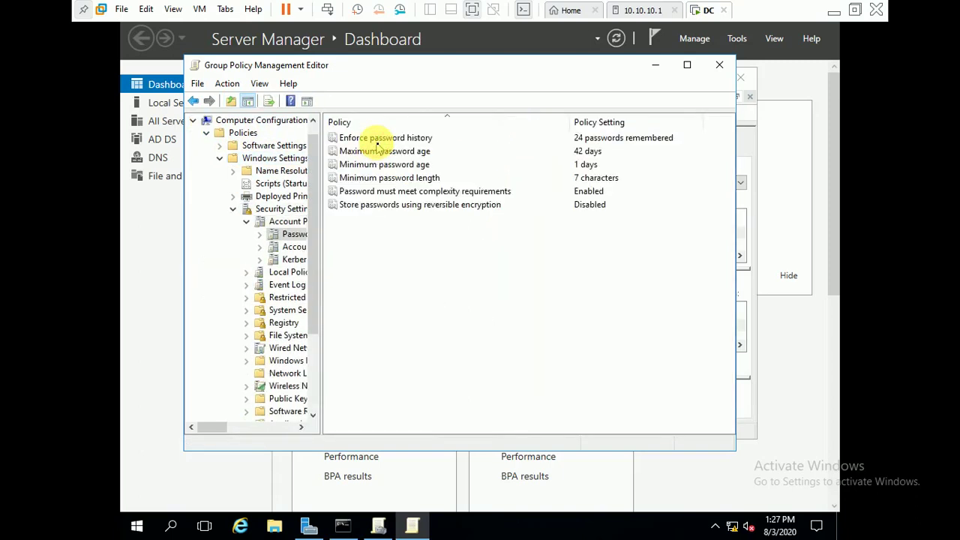
pyautogui.click(378, 143)
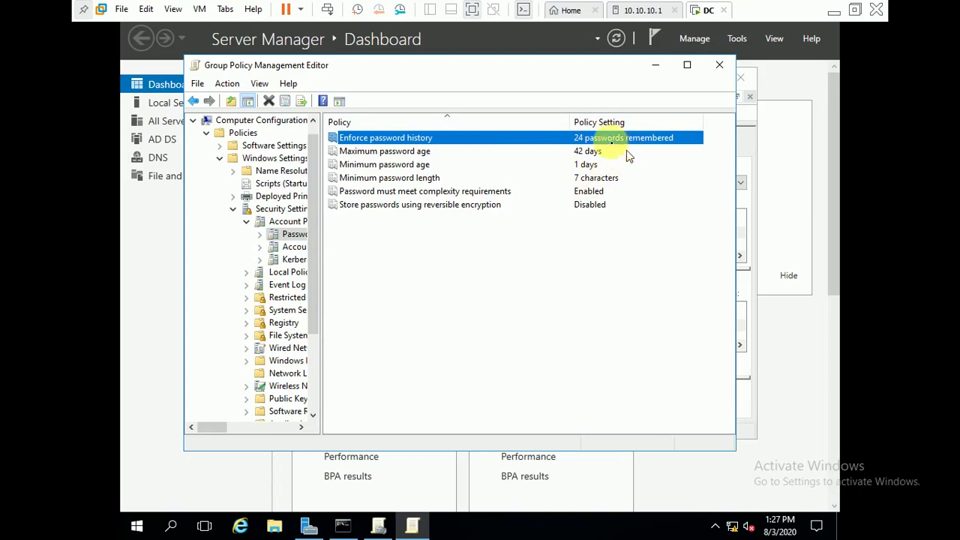
pyautogui.click(722, 65)
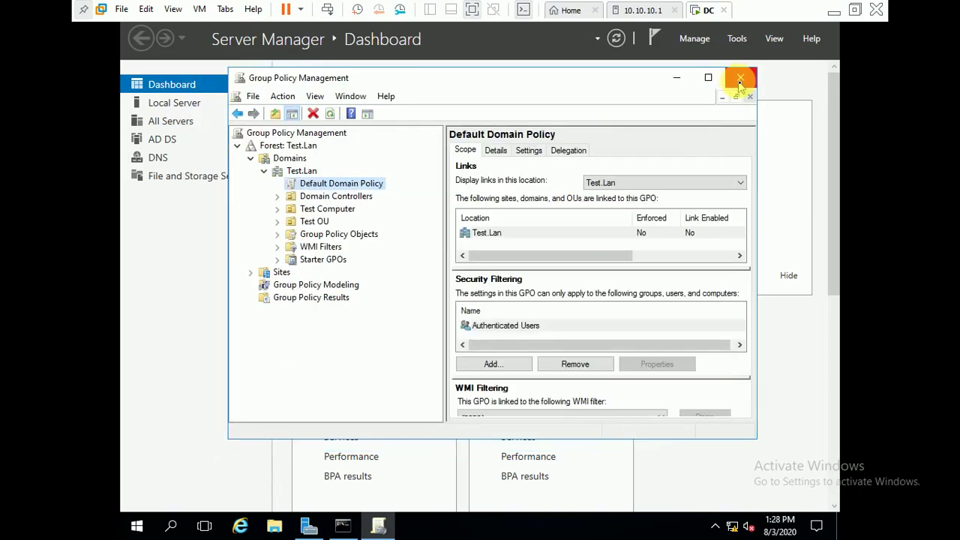
# Check the GPOs linked to Domain Controllers and those in Test.Lan's Group Policy Objects, close Group Policy Management and minimize the virtual machine window
pyautogui.click(278, 198)
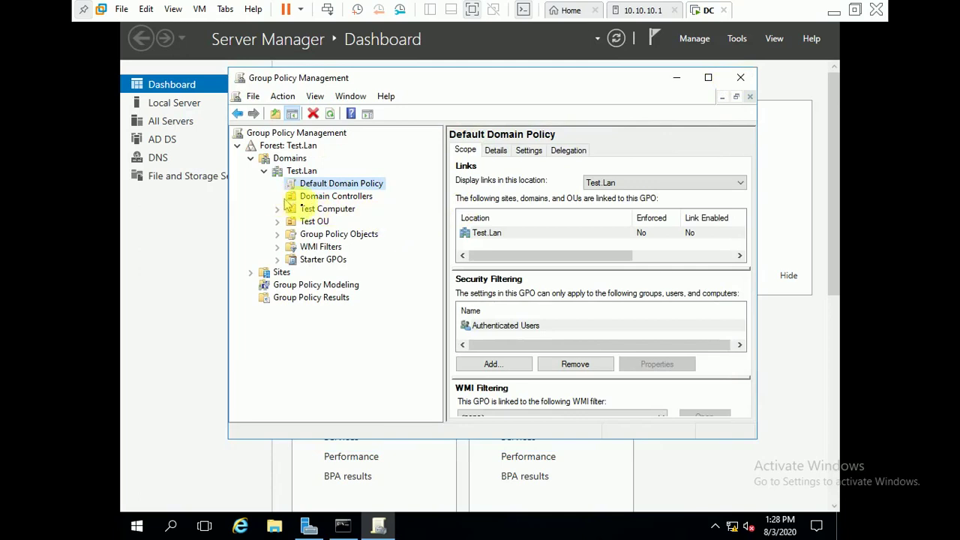
pyautogui.click(335, 198)
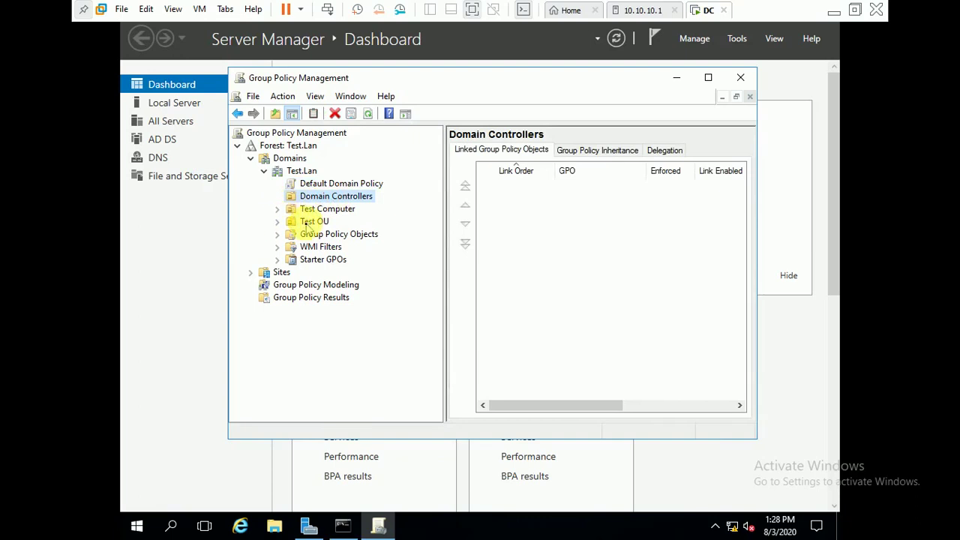
pyautogui.click(334, 235)
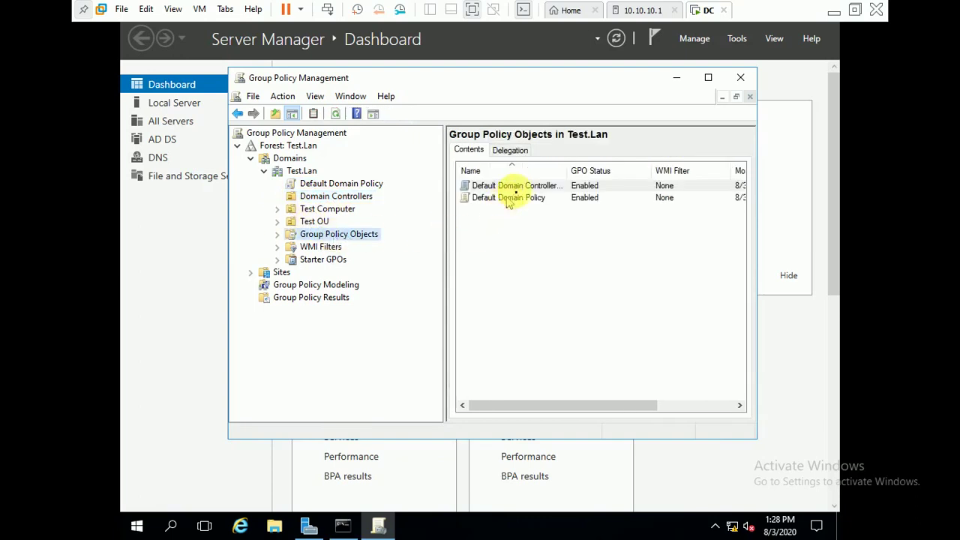
pyautogui.click(518, 186)
pyautogui.click(525, 185)
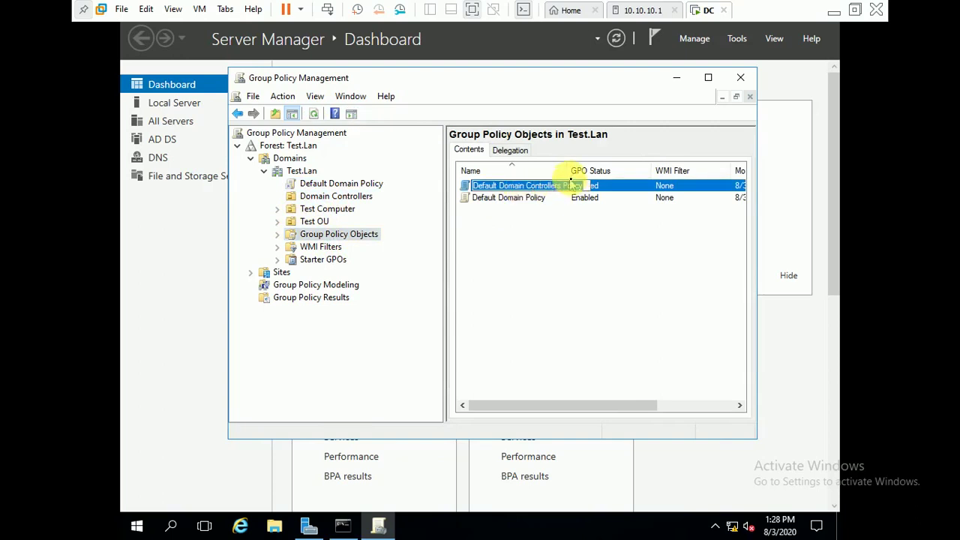
pyautogui.click(528, 208)
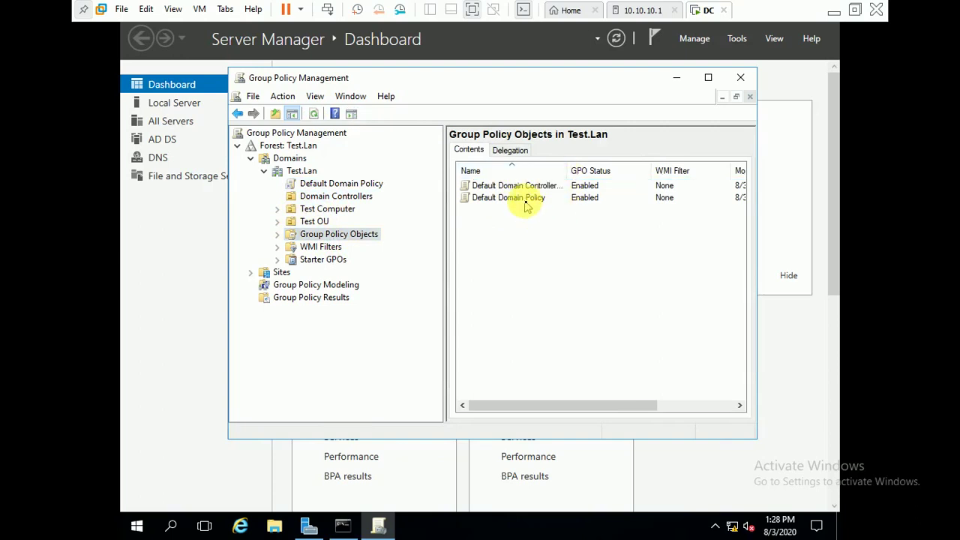
pyautogui.click(527, 199)
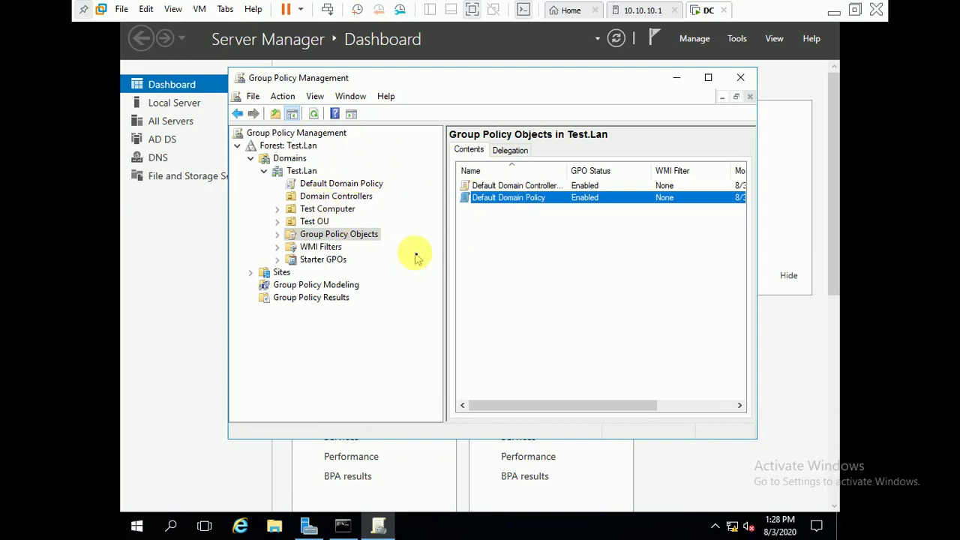
pyautogui.click(741, 78)
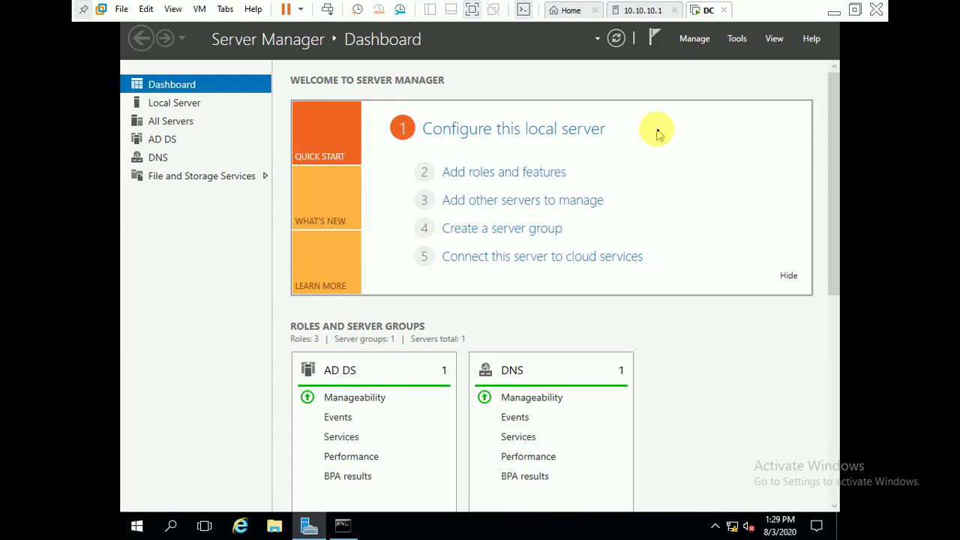
pyautogui.click(833, 12)
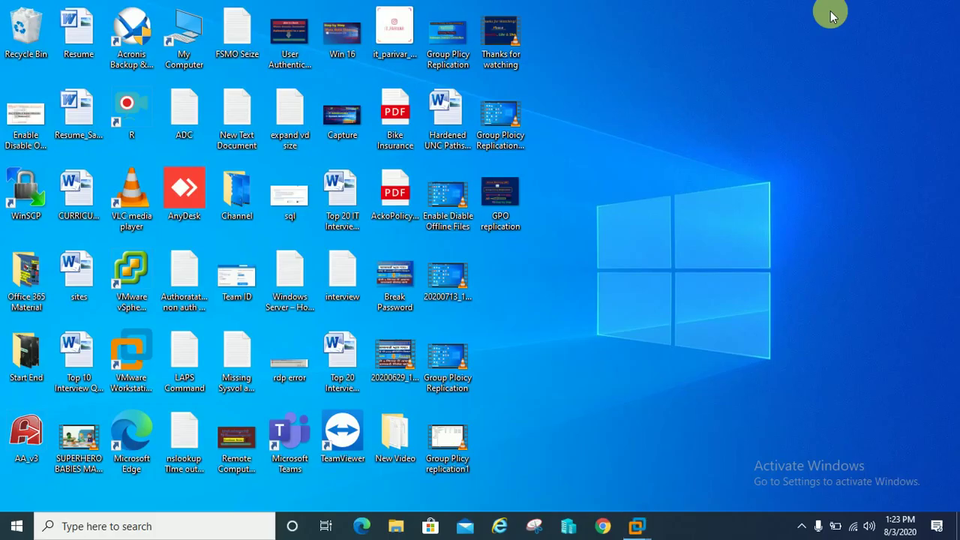